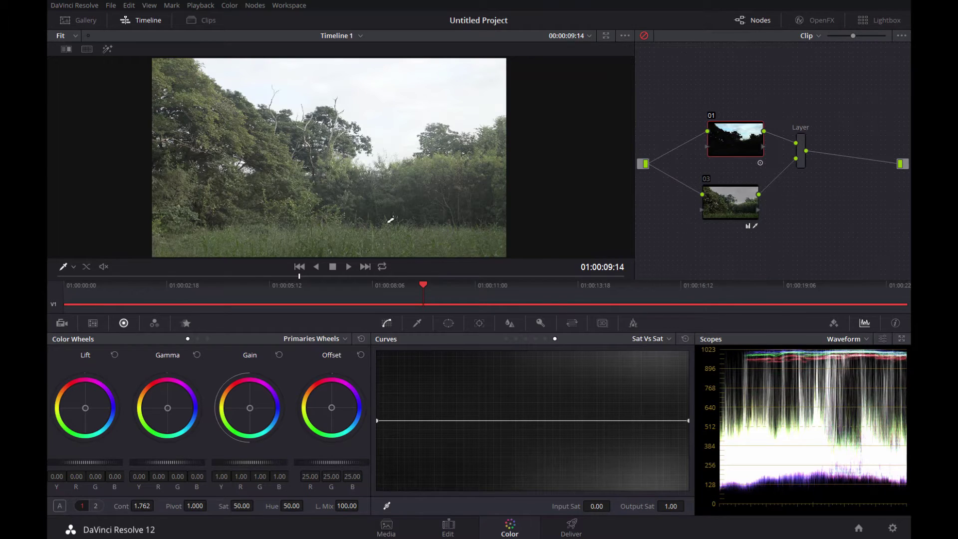
Switch to the full-page enhanced viewer to inspect the ungraded, hazy tree-line clip
key(alt+f)
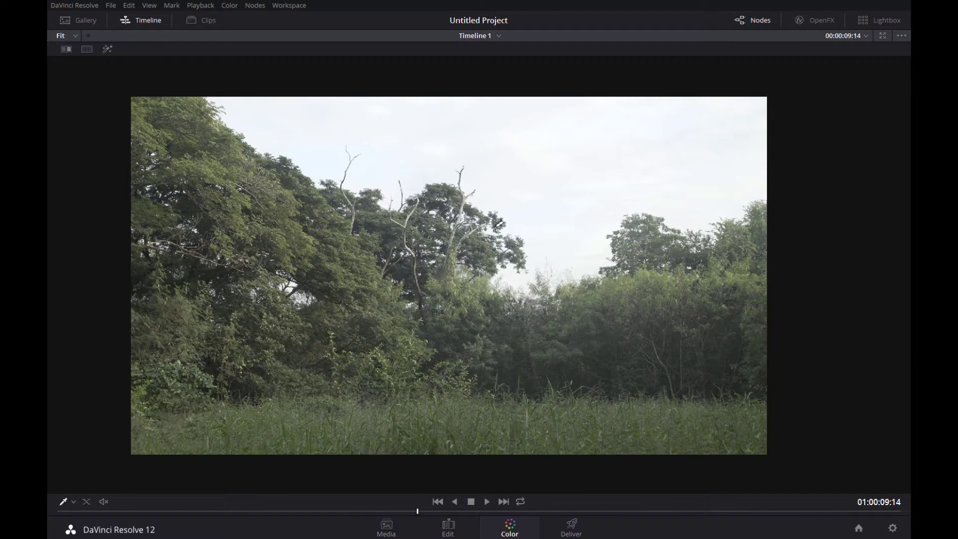
Turn bypass off to reveal the deeper greens and blue sky, then restore the normal layout
key(shift+d)
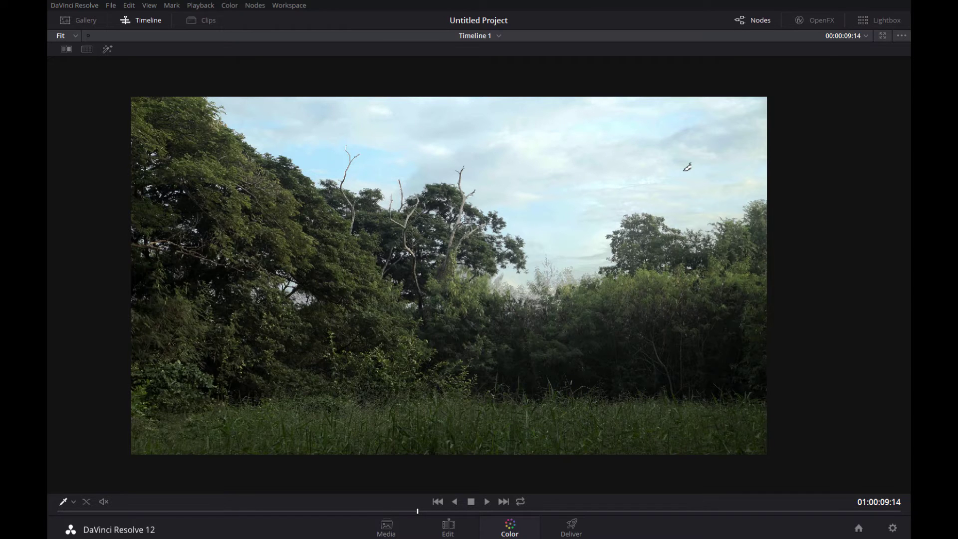
key(alt+f)
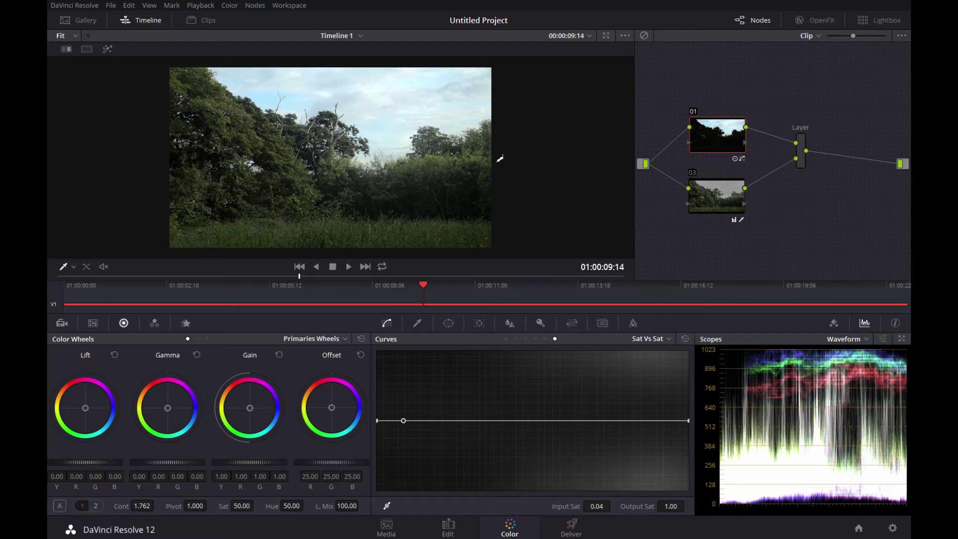
Delete nodes 03 and 01, then add one fresh serial node in their place
click(697, 194)
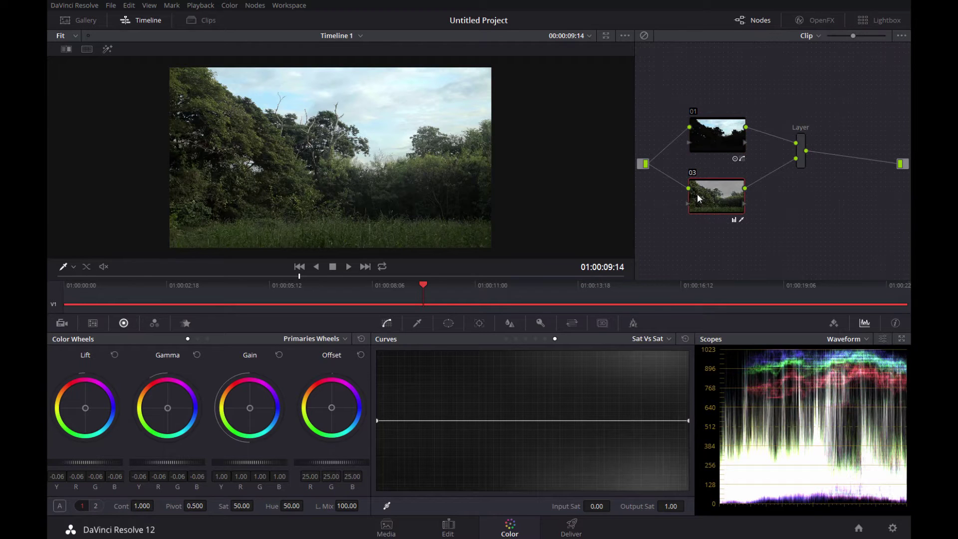
key(Delete)
click(713, 145)
key(Delete)
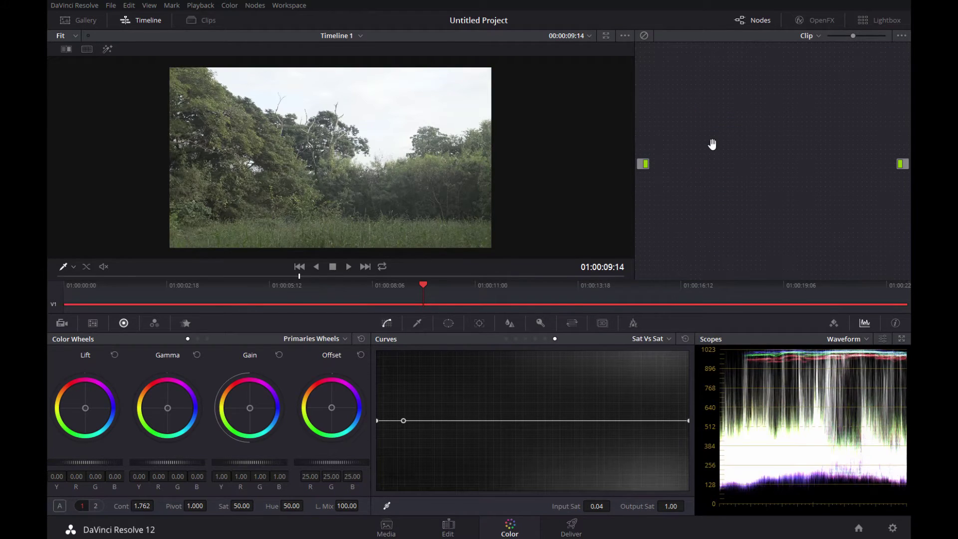
key(alt+s)
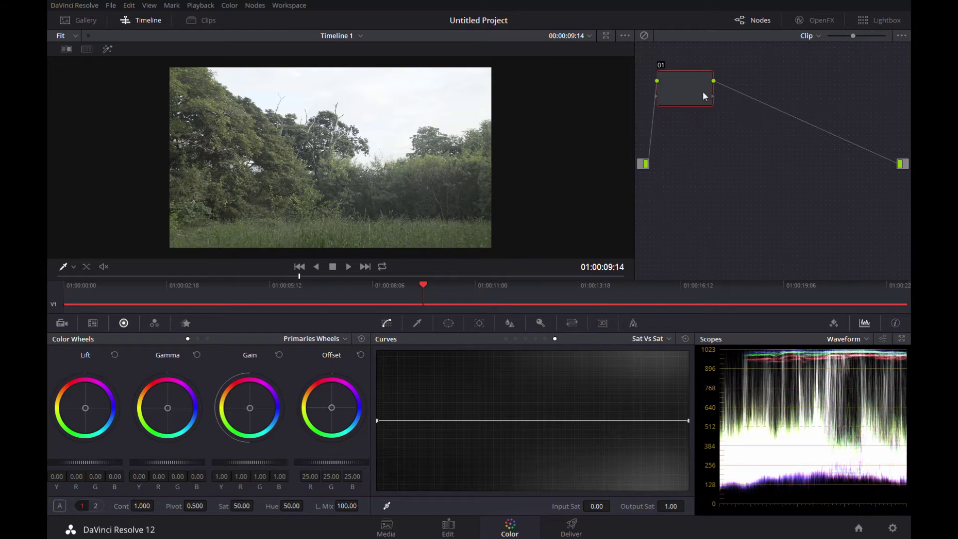
drag(710, 137, 710, 143)
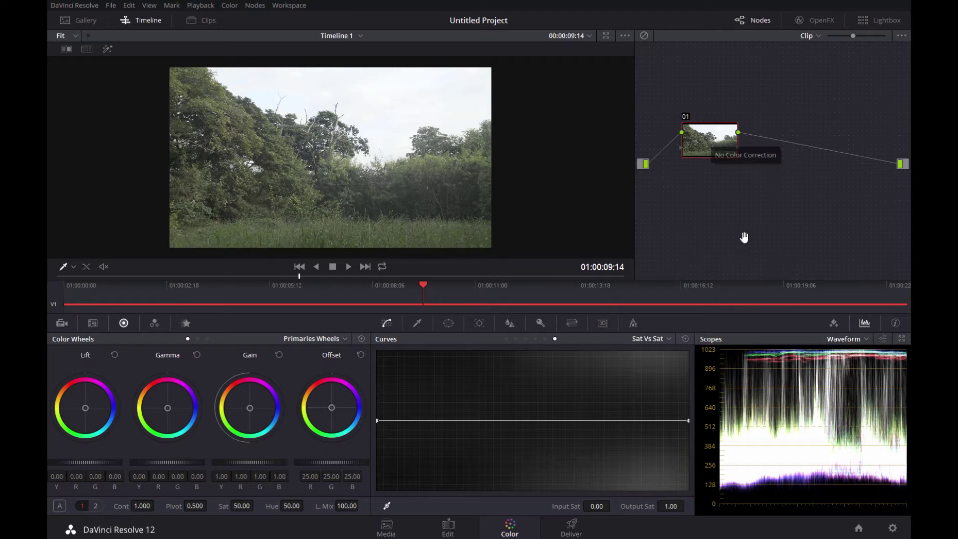
scroll(439, 141, up, 5)
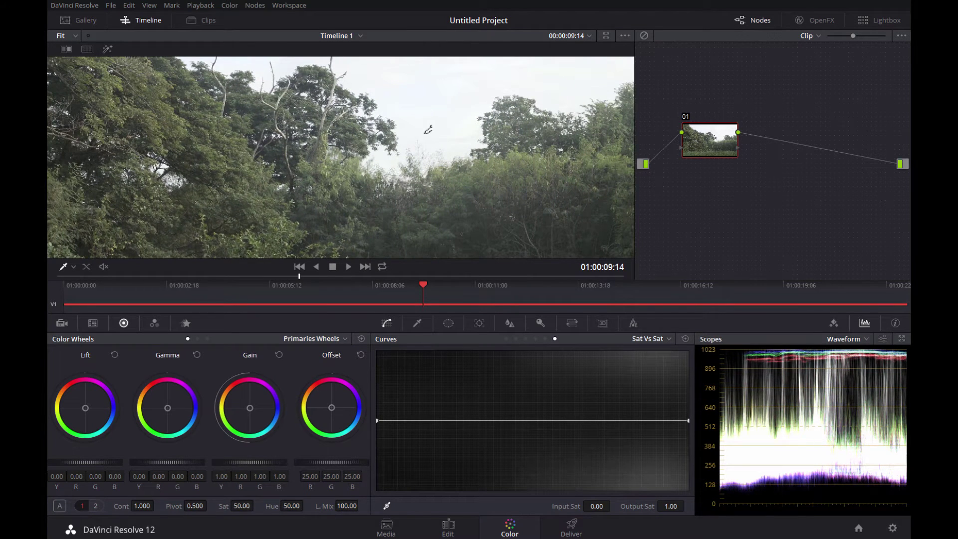
drag(439, 142, 414, 209)
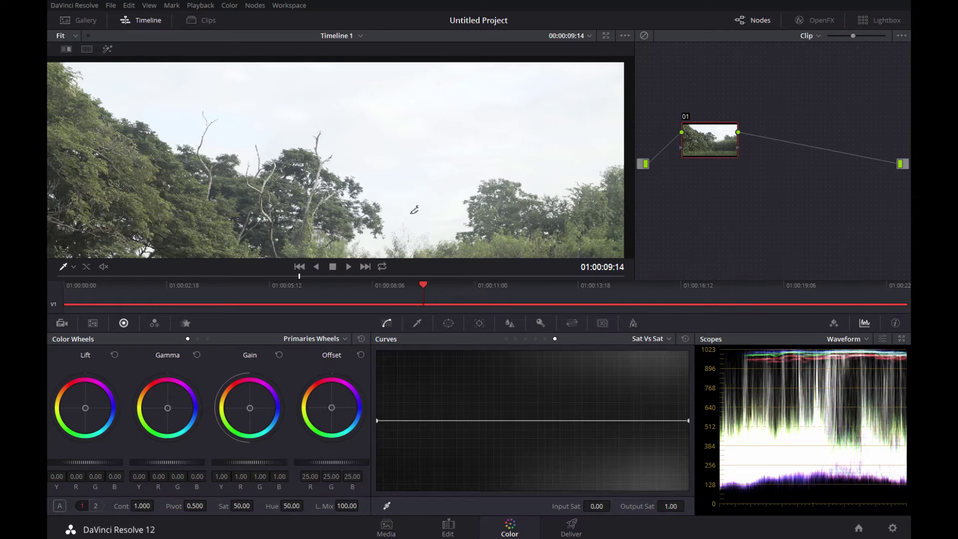
scroll(426, 157, down, 3)
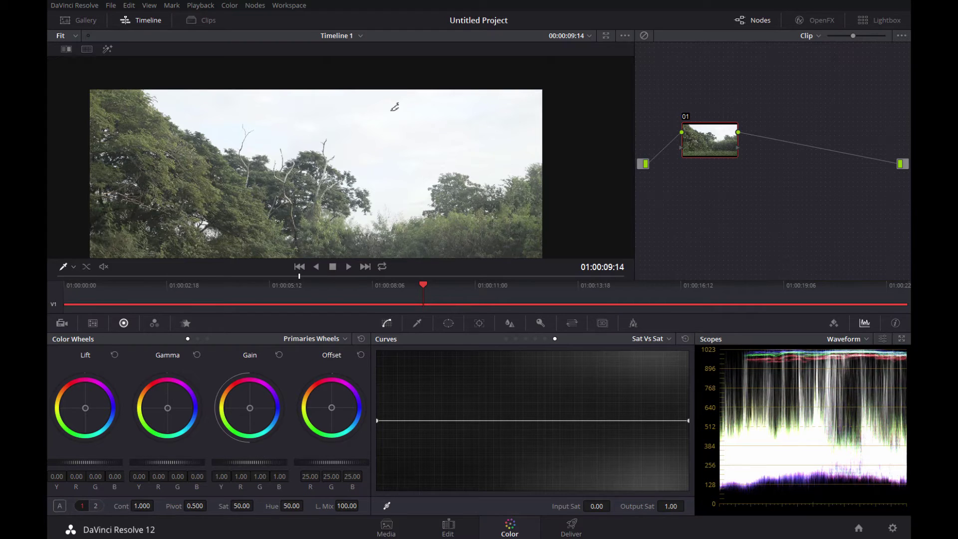
scroll(387, 156, up, 2)
scroll(387, 157, up, 2)
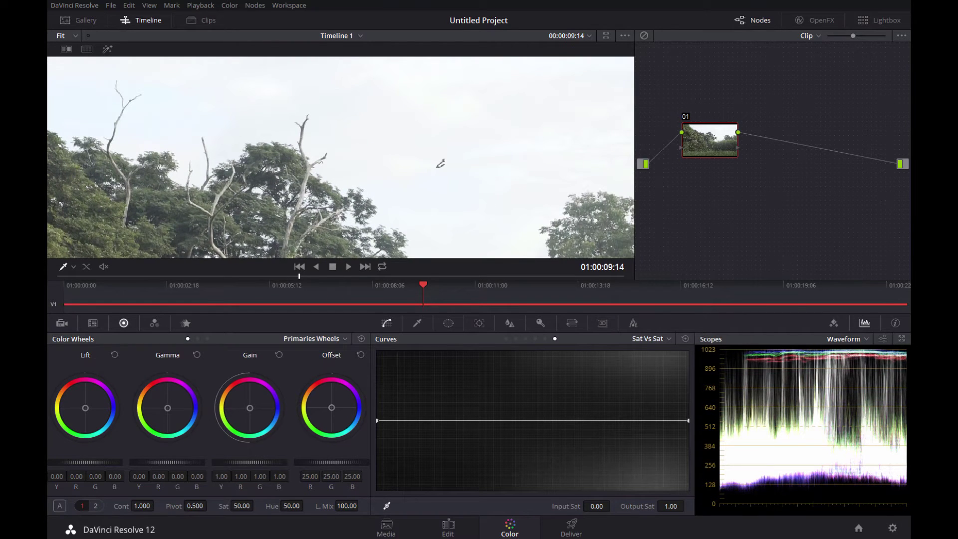
drag(439, 162, 387, 142)
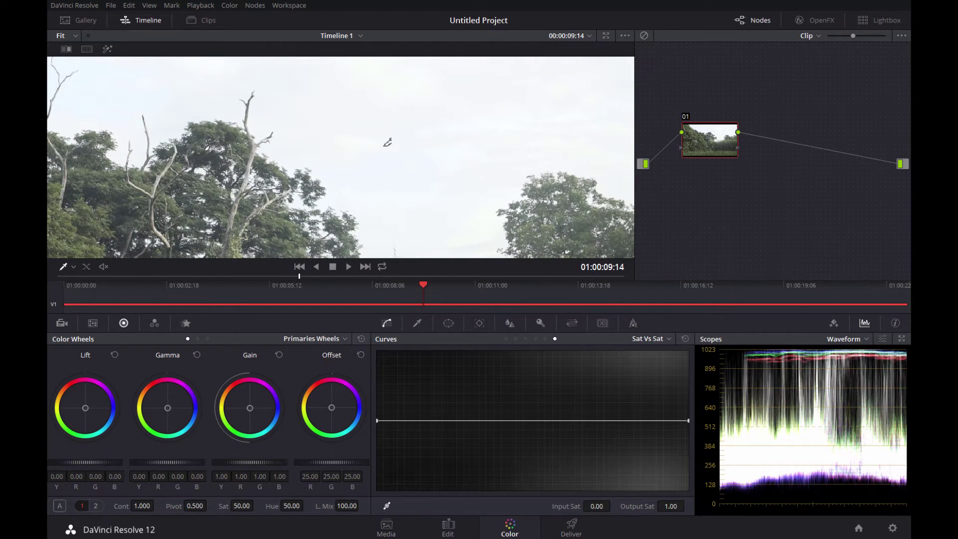
scroll(393, 146, up, 1)
scroll(418, 168, up, 1)
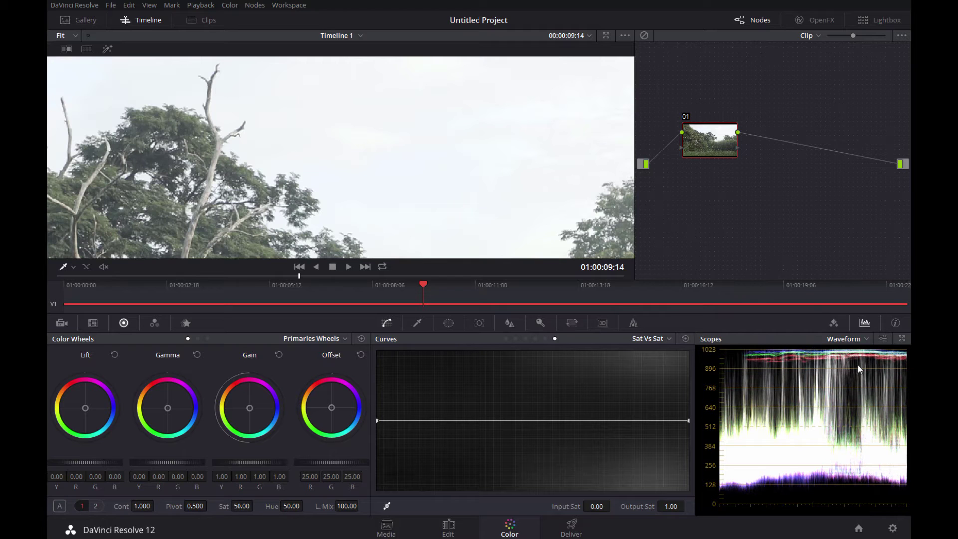
scroll(484, 187, down, 2)
scroll(484, 187, down, 2)
scroll(483, 187, down, 3)
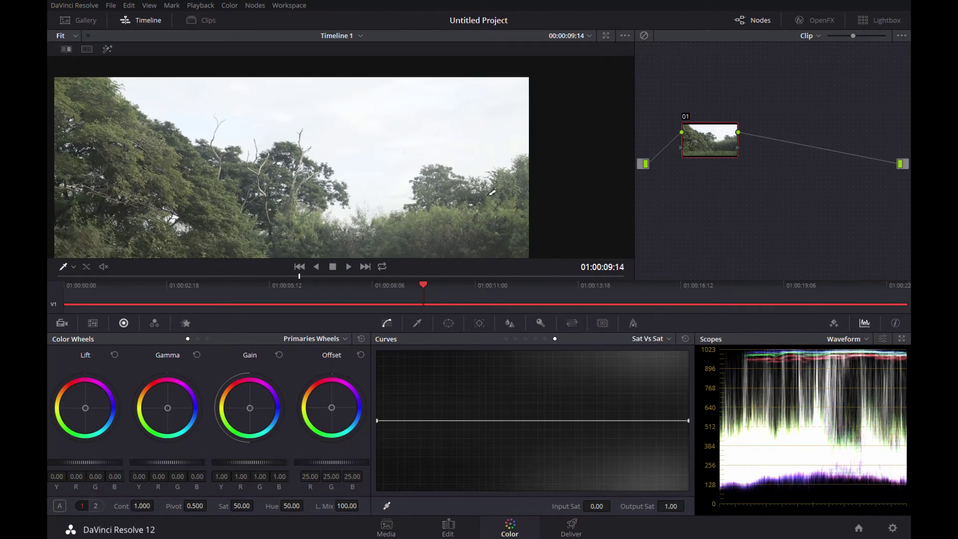
scroll(483, 187, down, 2)
scroll(546, 261, down, 2)
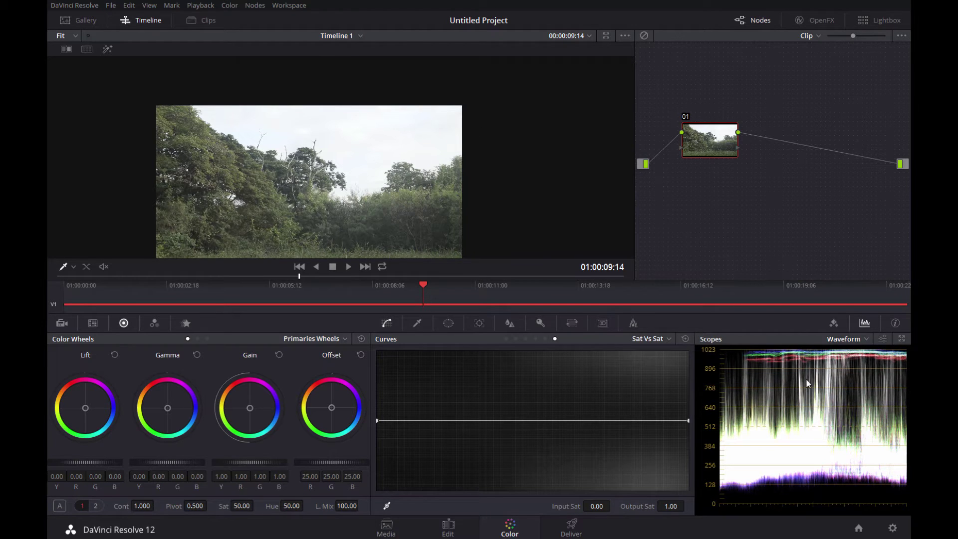
Zoom and pan the waveform scope to examine the trace closely
scroll(807, 378, up, 3)
scroll(816, 418, down, 3)
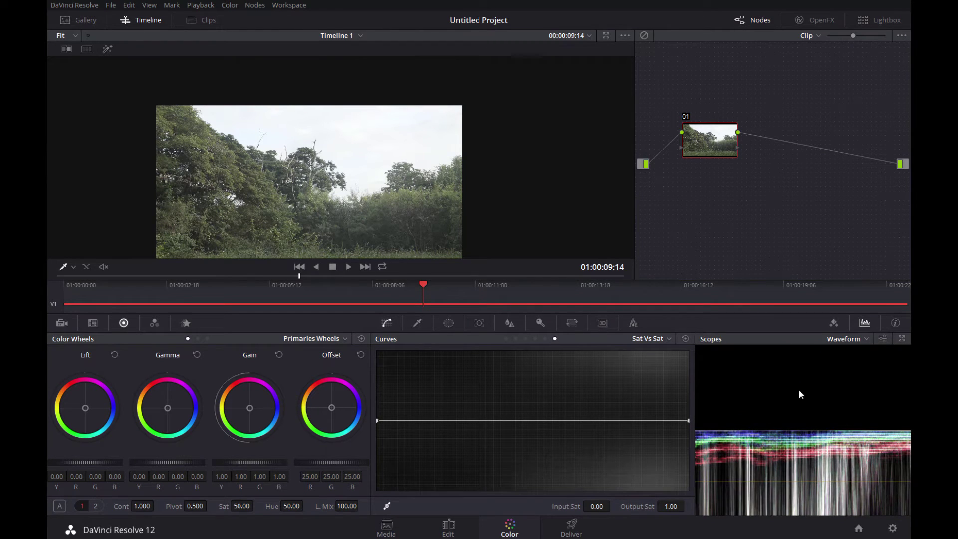
scroll(794, 419, down, 3)
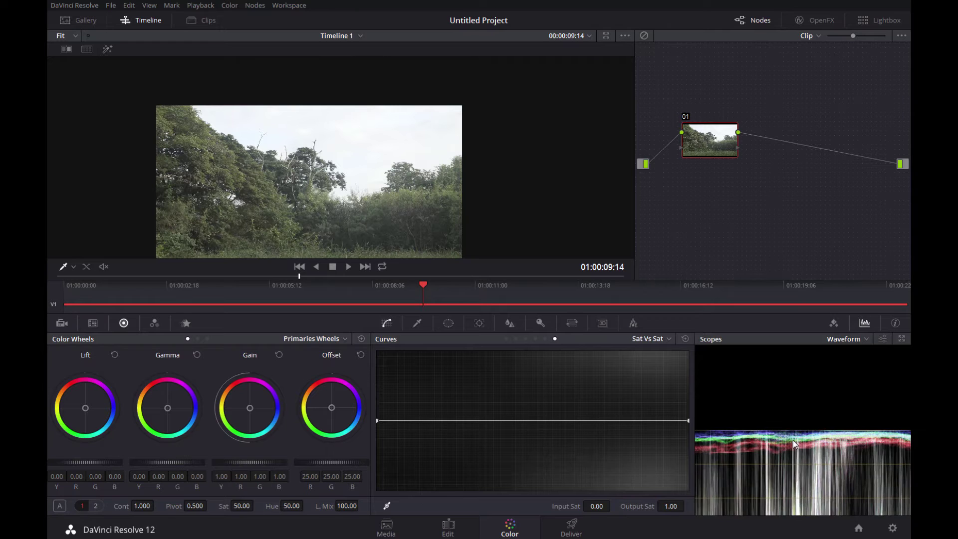
scroll(793, 441, up, 3)
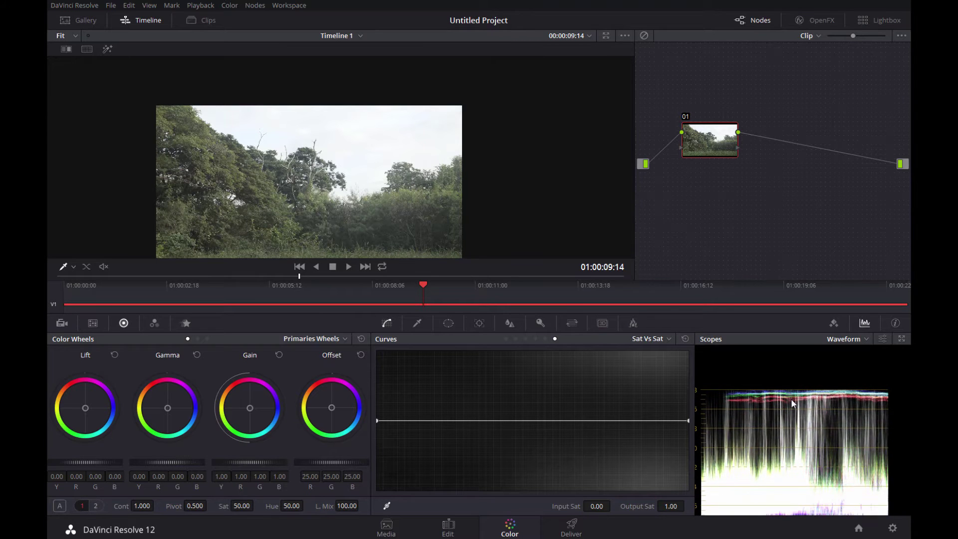
scroll(797, 434, up, 3)
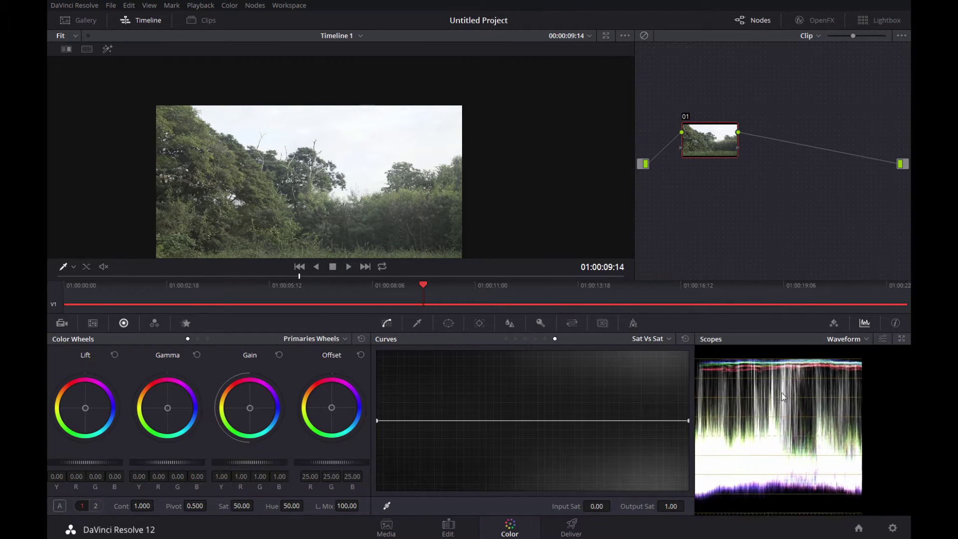
mouse_move(797, 431)
mouse_down()
mouse_move(773, 404)
mouse_move(781, 434)
mouse_up()
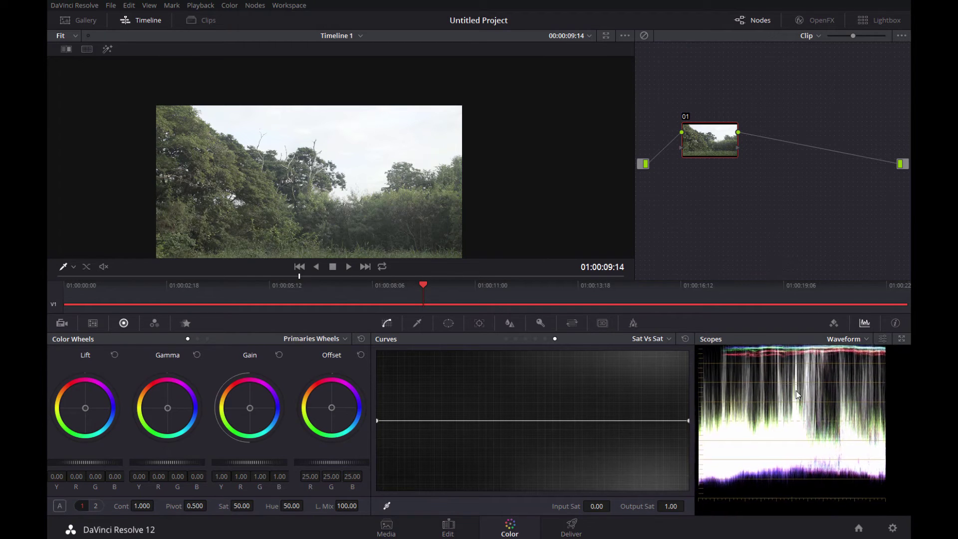
scroll(793, 406, up, 3)
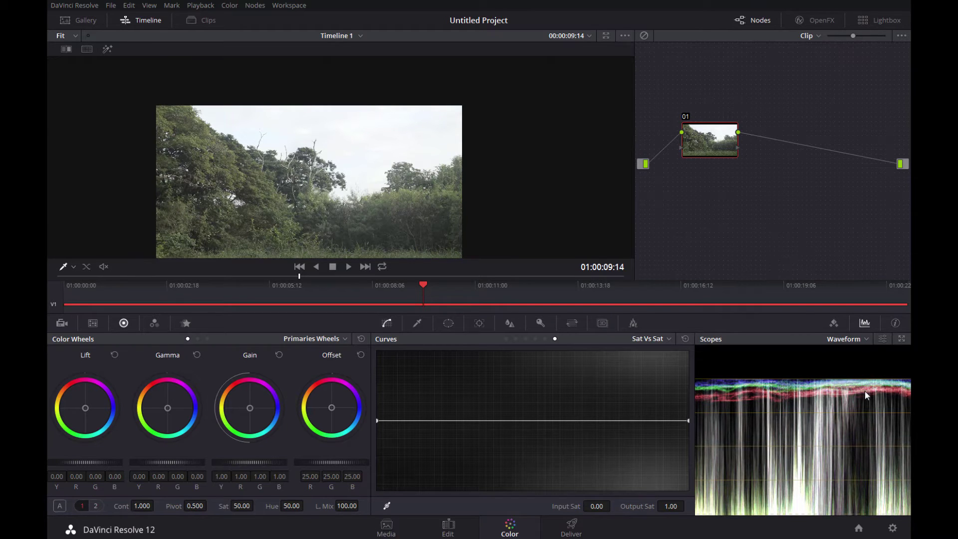
scroll(812, 405, down, 2)
scroll(795, 440, down, 3)
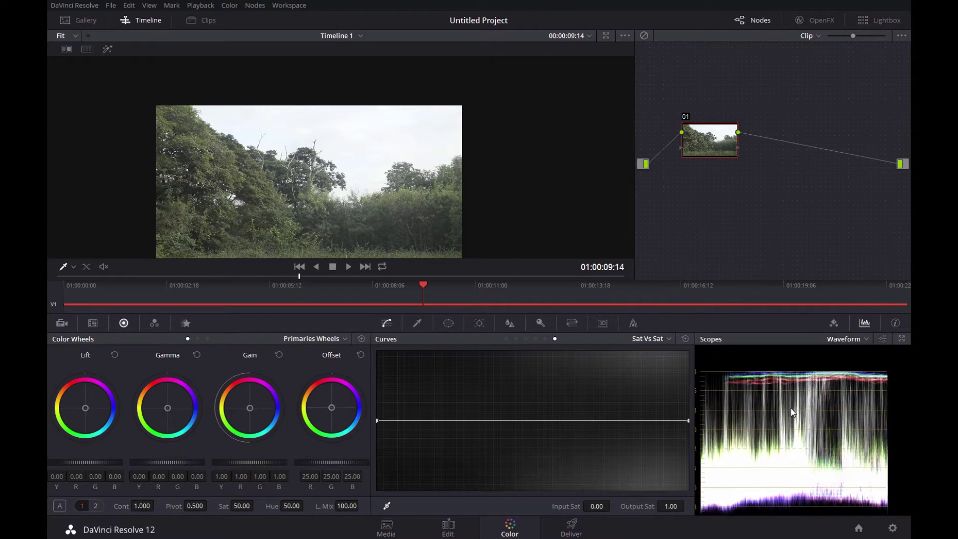
scroll(800, 403, down, 1)
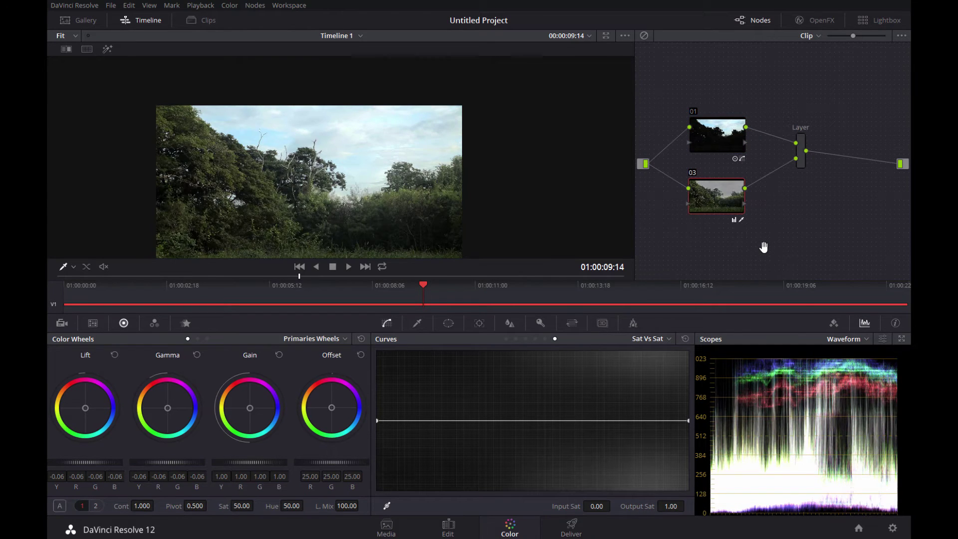
Toggle bypass to compare against the original, then delete every node in the graph
key(shift+d)
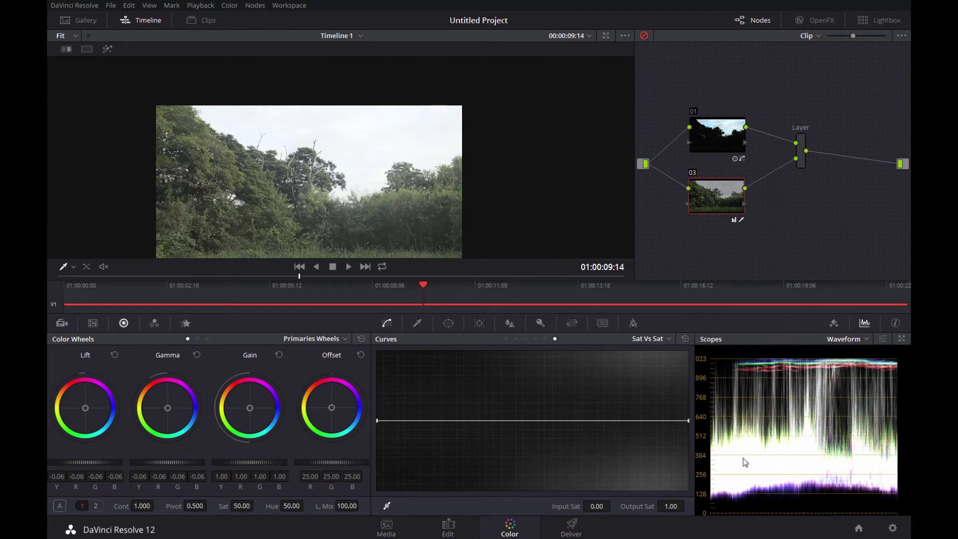
key(shift+d)
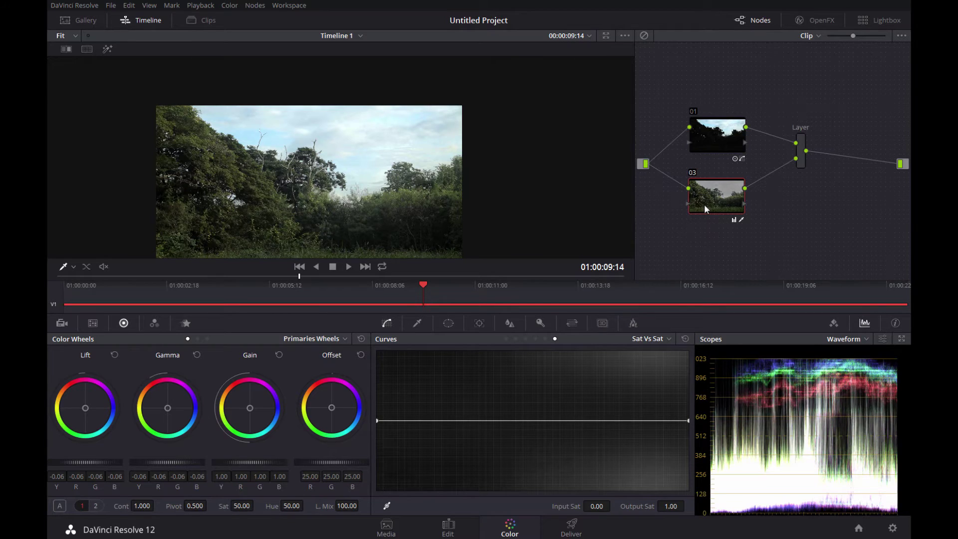
key(ctrl+a)
key(Delete)
Add a new serial node and push its contrast to 2.000
key(alt+s)
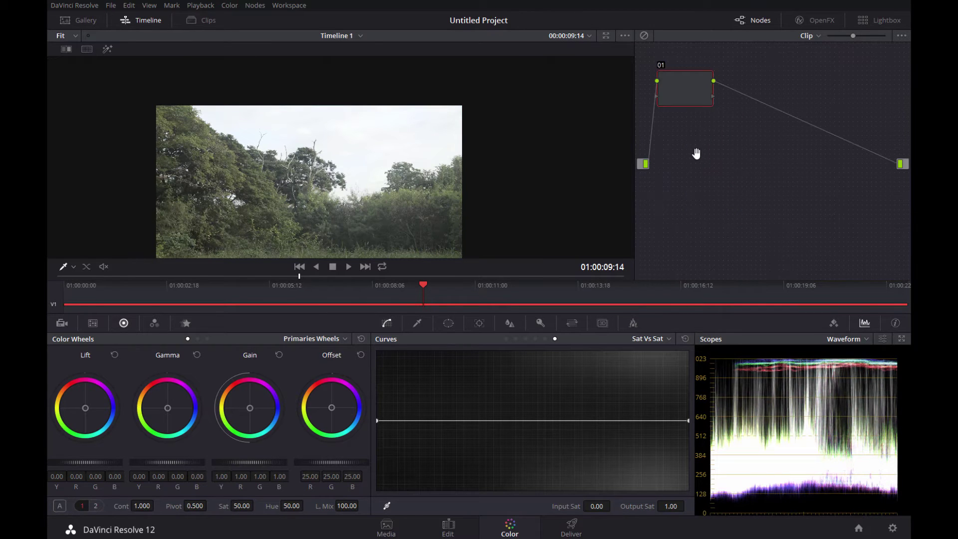
drag(681, 93, 713, 152)
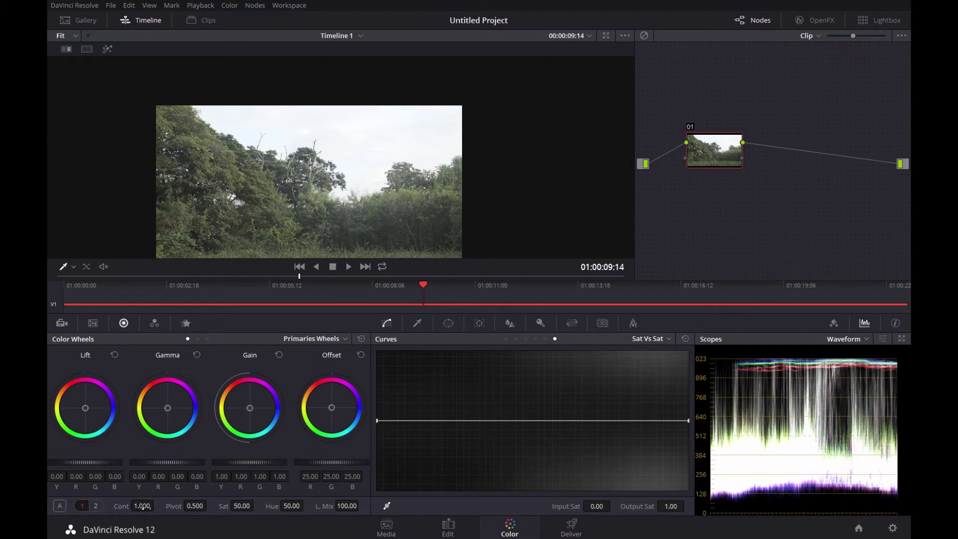
drag(144, 507, 746, 362)
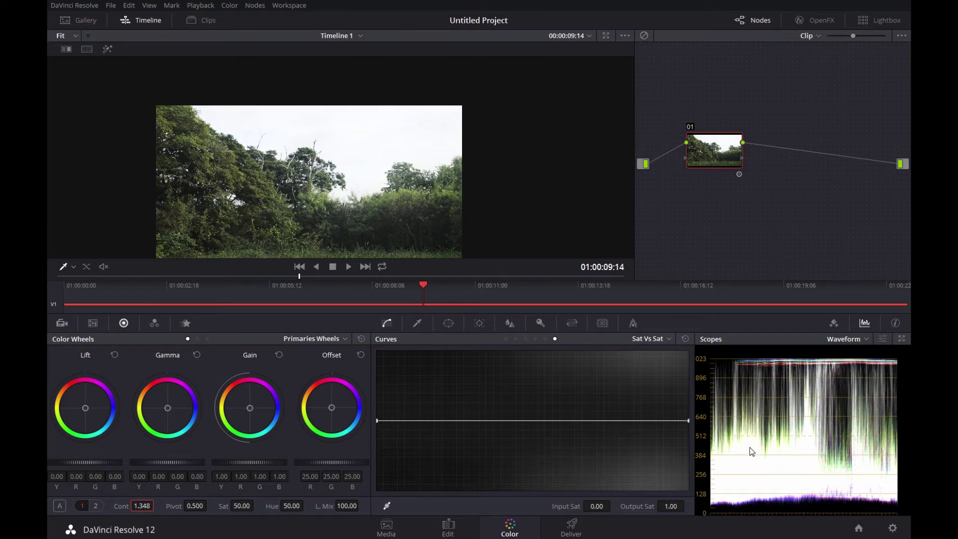
drag(141, 506, 157, 504)
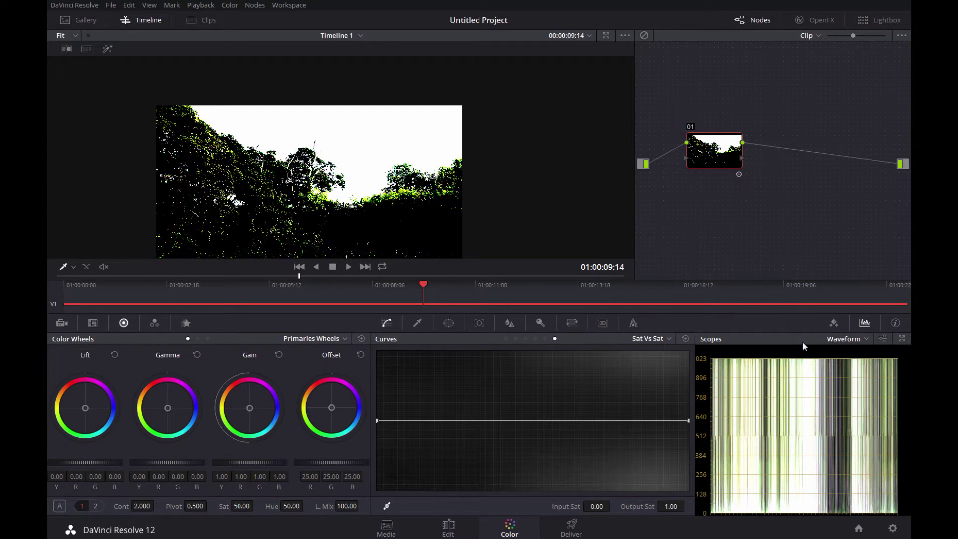
click(144, 502)
text(1.000)
Raise node 01's contrast pivot to 1.000 and enter 1 to return contrast to 1.000
key(Return)
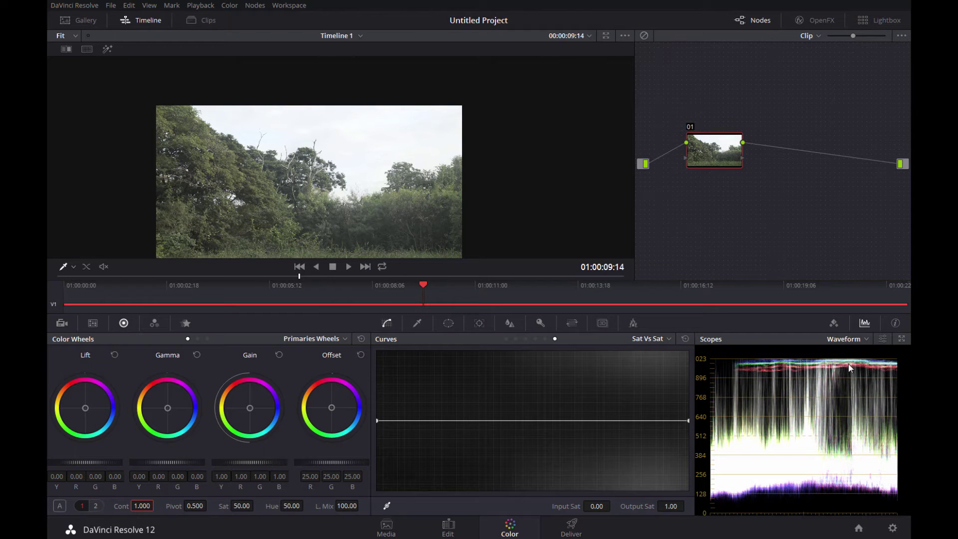
mouse_move(193, 506)
mouse_down()
mouse_move(209, 504)
mouse_move(156, 504)
mouse_move(742, 420)
mouse_up()
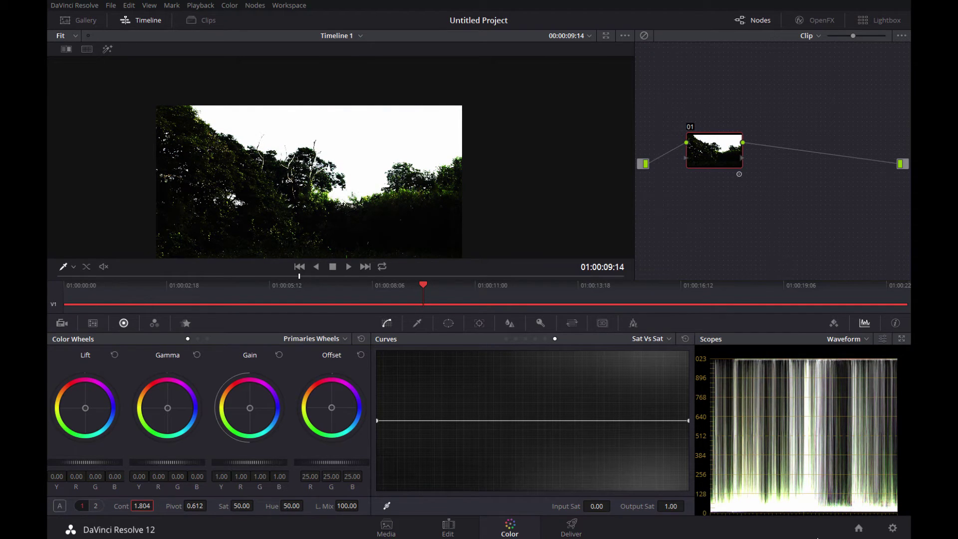
drag(194, 506, 210, 505)
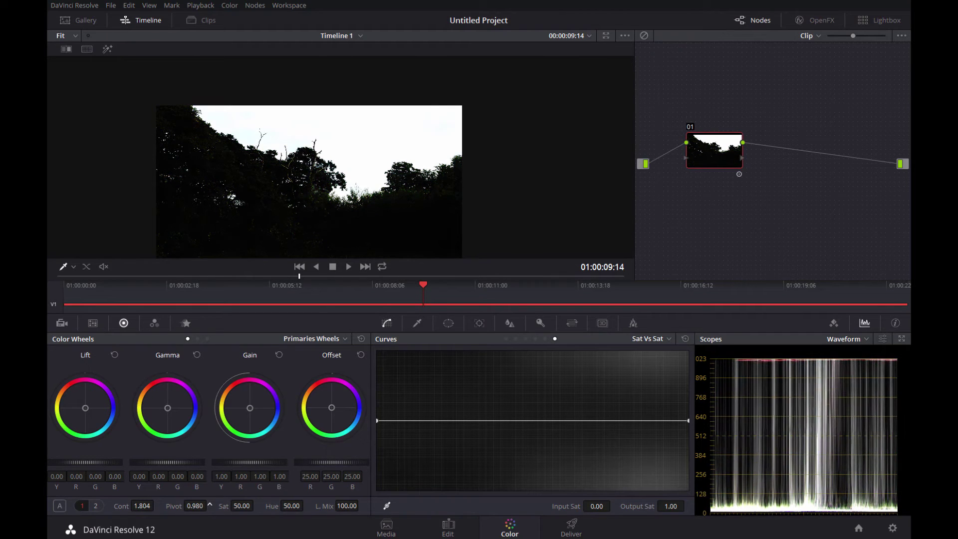
drag(209, 506, 220, 505)
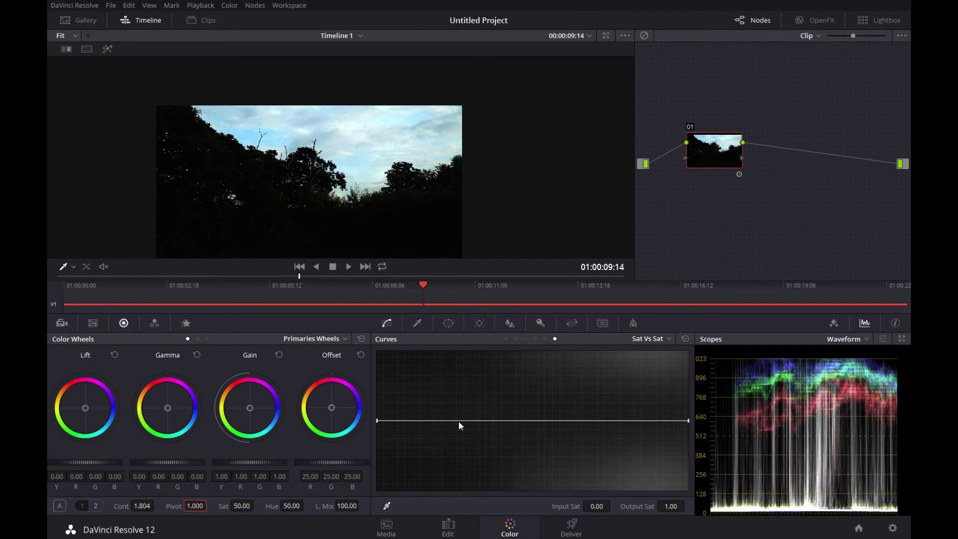
click(145, 505)
text(1)
key(Return)
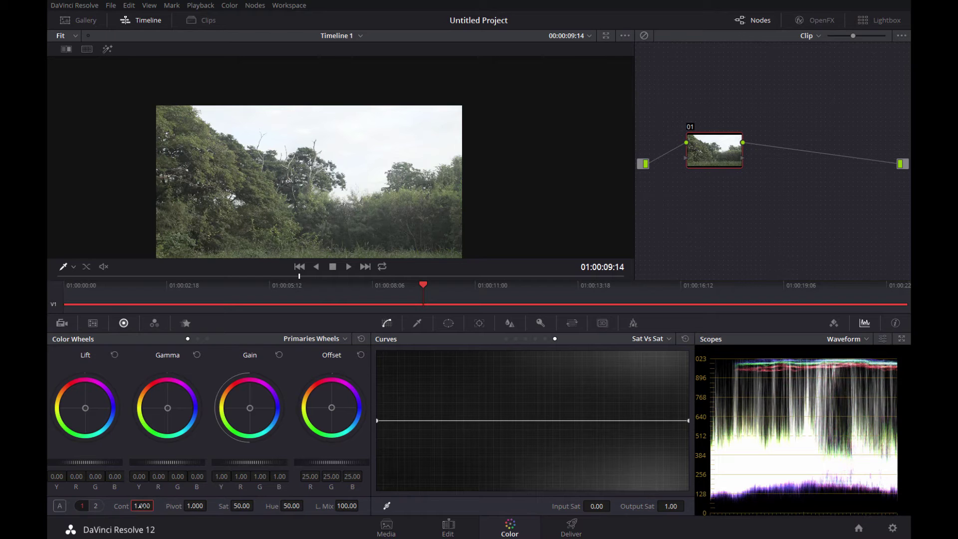
Raise node 01's contrast to 1.764, then bypass the grade to view the original
drag(141, 506, 556, 437)
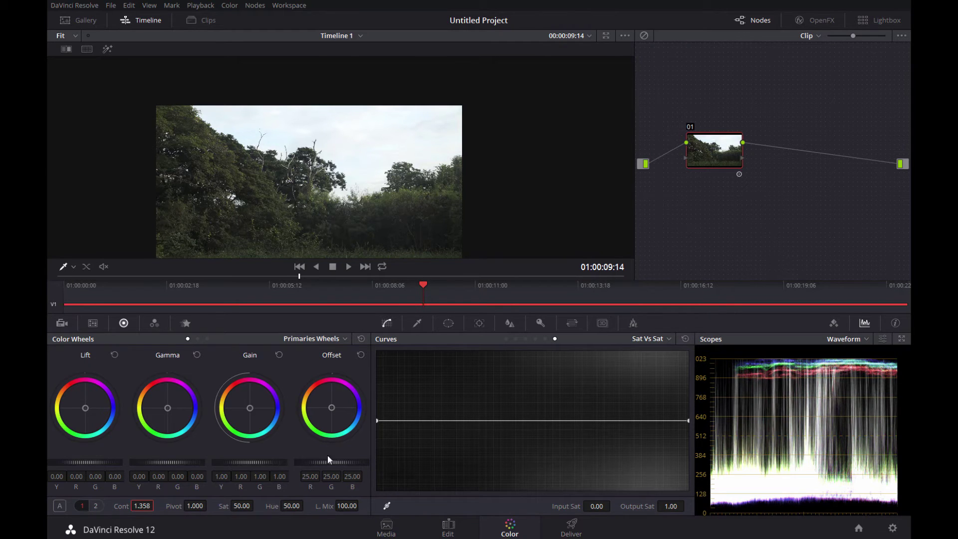
drag(144, 506, 159, 504)
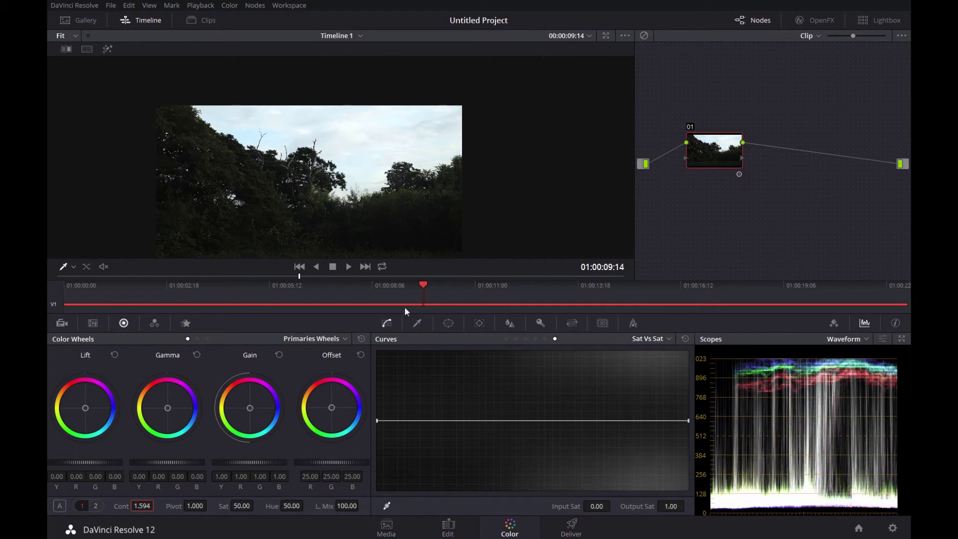
drag(156, 505, 167, 505)
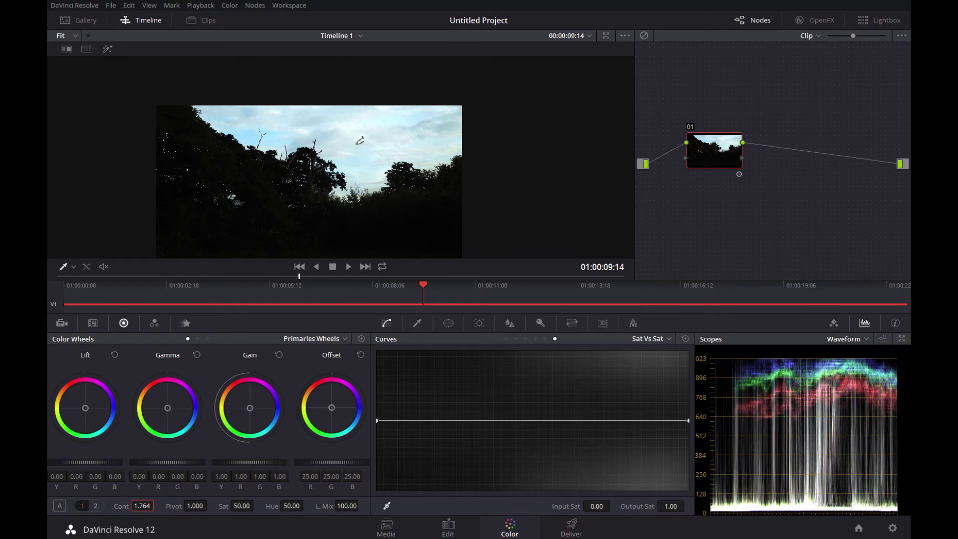
key(shift+d)
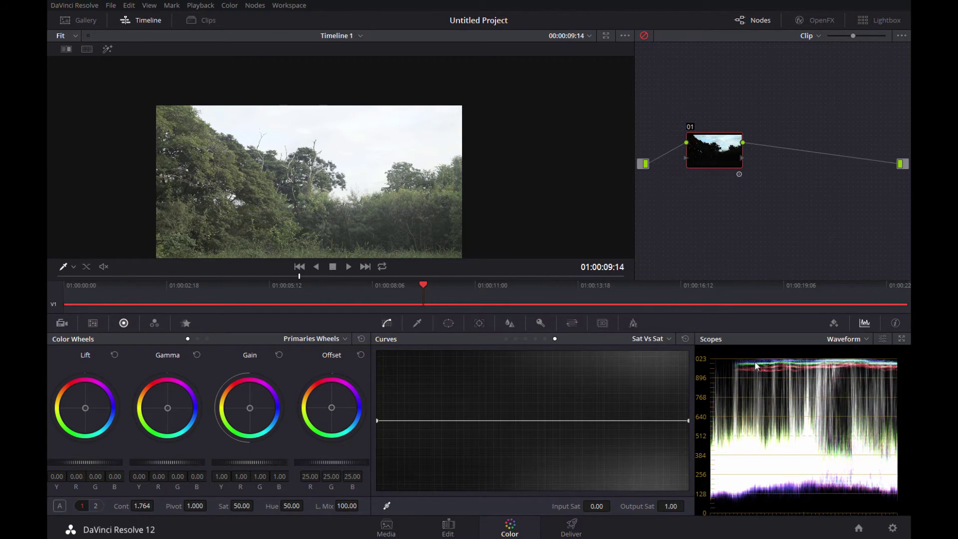
Toggle bypass on and off to compare the 1.764 contrast grade with the original
key(shift+d)
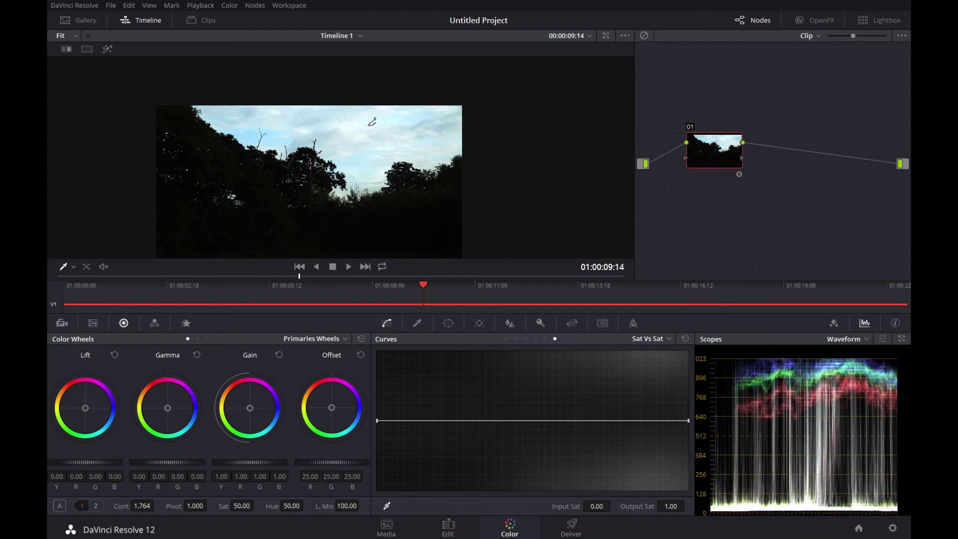
scroll(394, 167, up, 5)
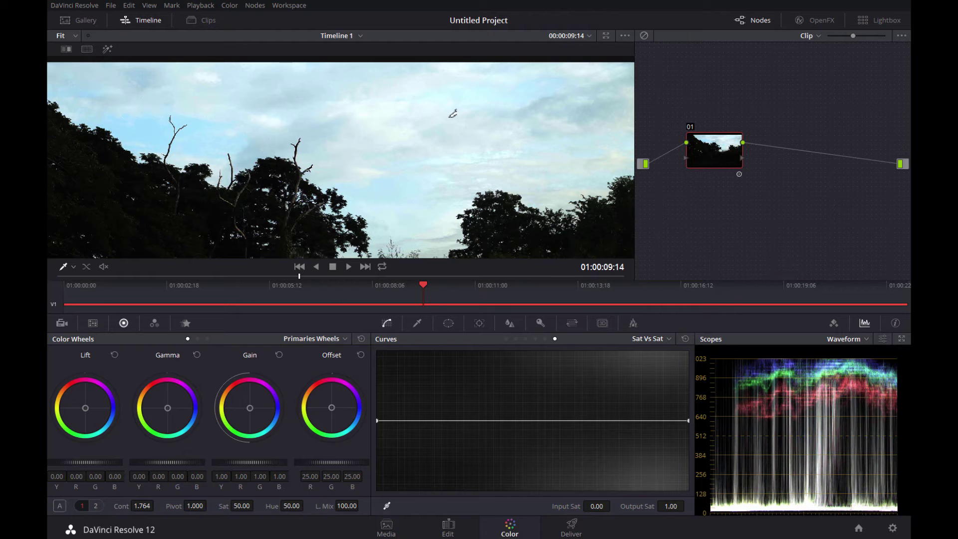
key(shift+d)
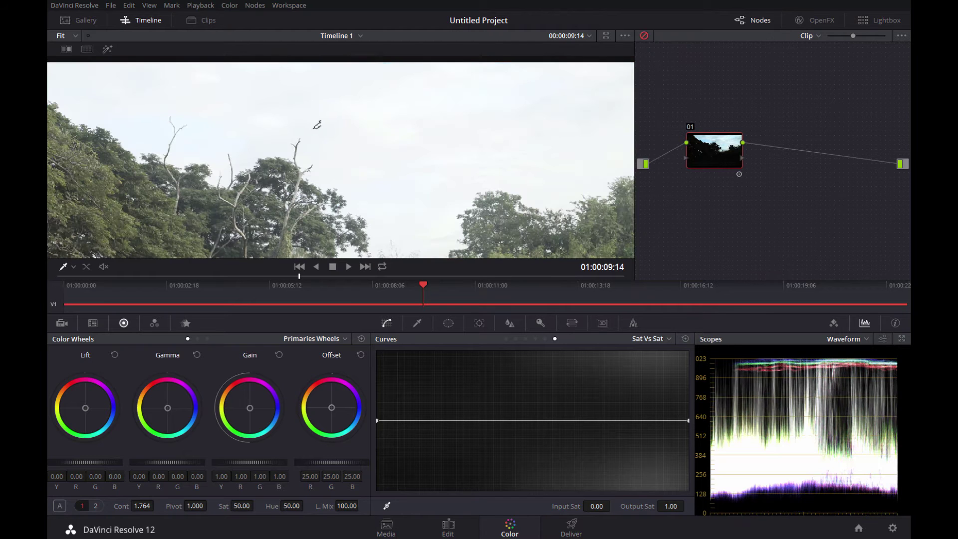
key(shift+d)
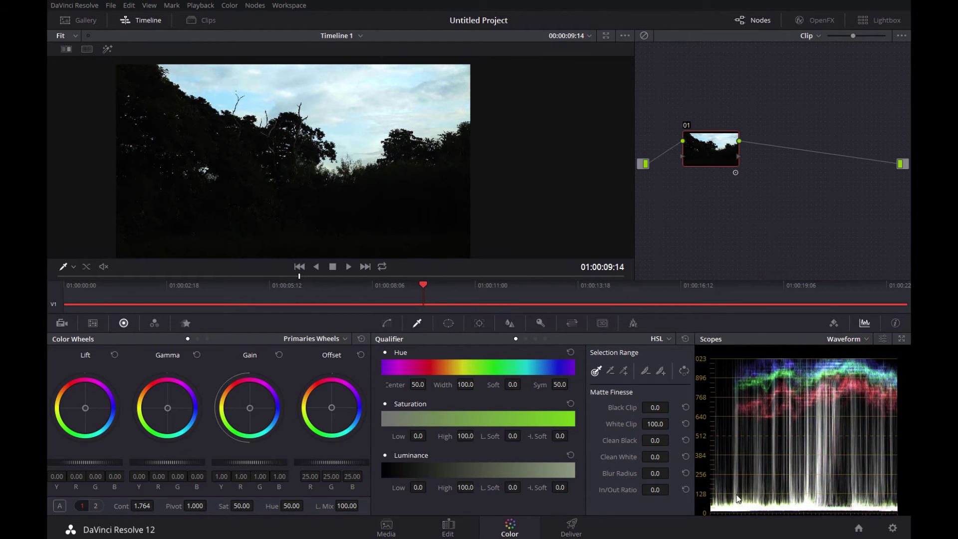
Compare graded and ungraded once more, nudge node 01 in the graph, then undo
key(shift+d)
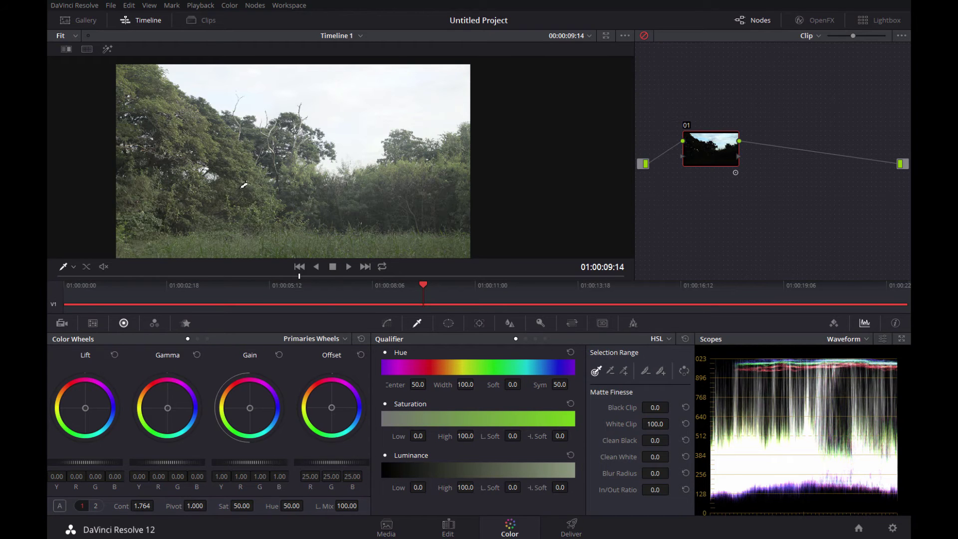
drag(706, 153, 706, 149)
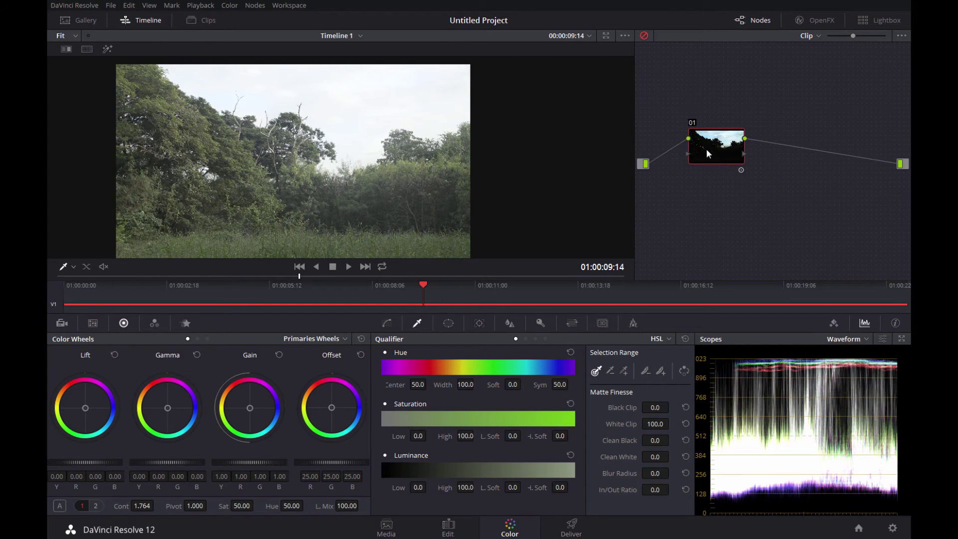
key(shift+d)
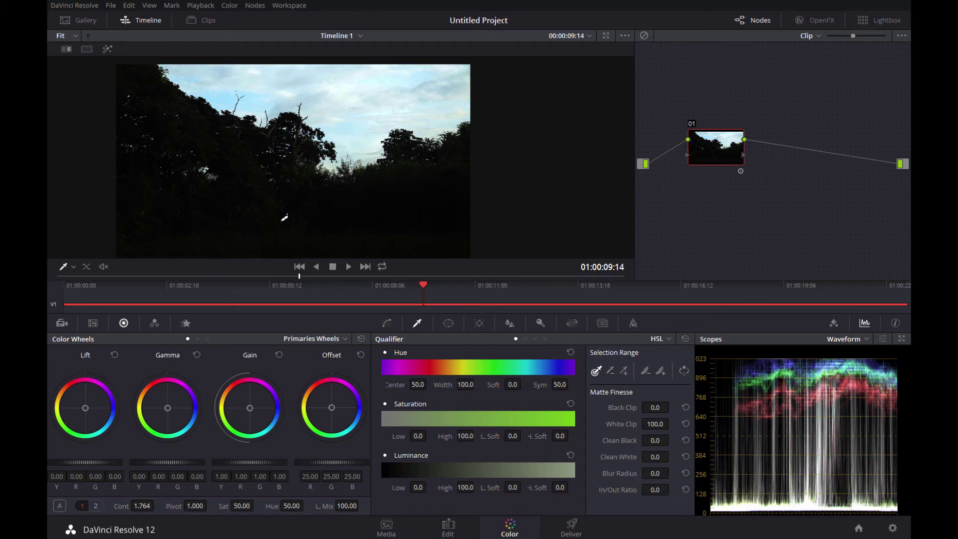
key(ctrl+z)
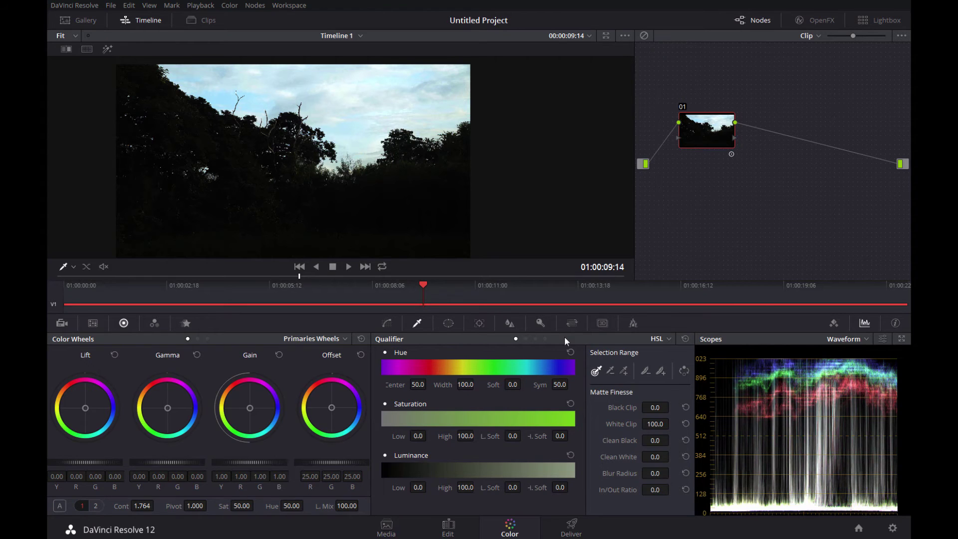
Add layer node 03 joined to node 01 through a Layer mixer, and move the mixer lower
click(260, 7)
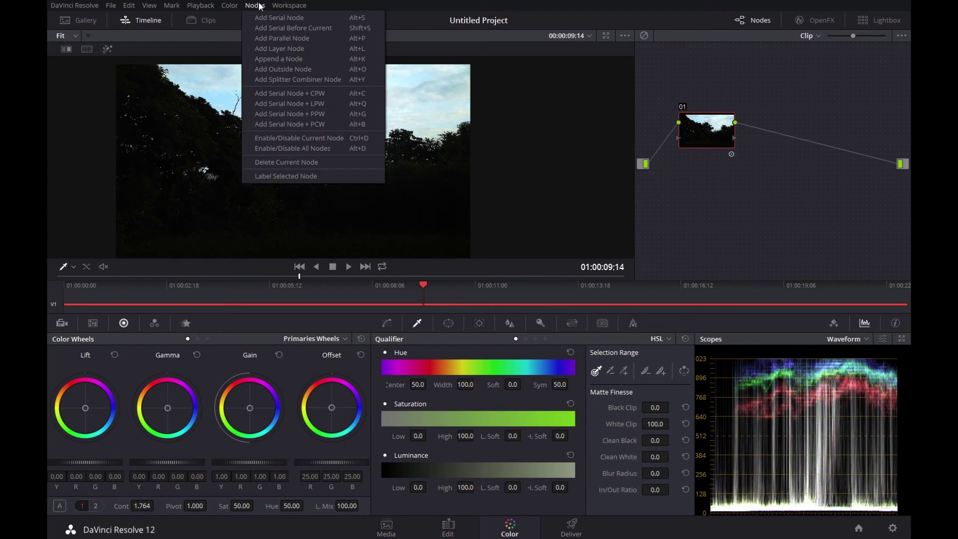
click(282, 47)
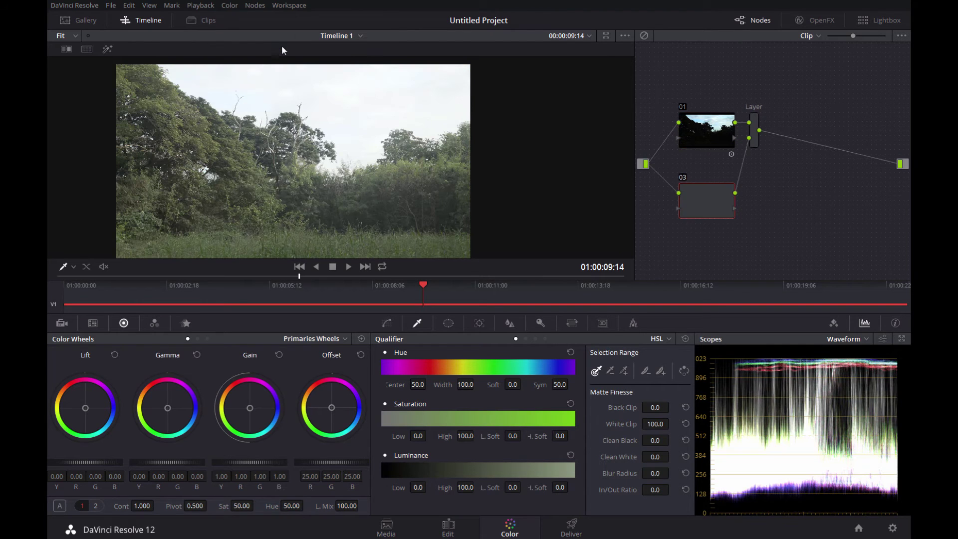
drag(711, 202, 707, 199)
drag(753, 127, 758, 151)
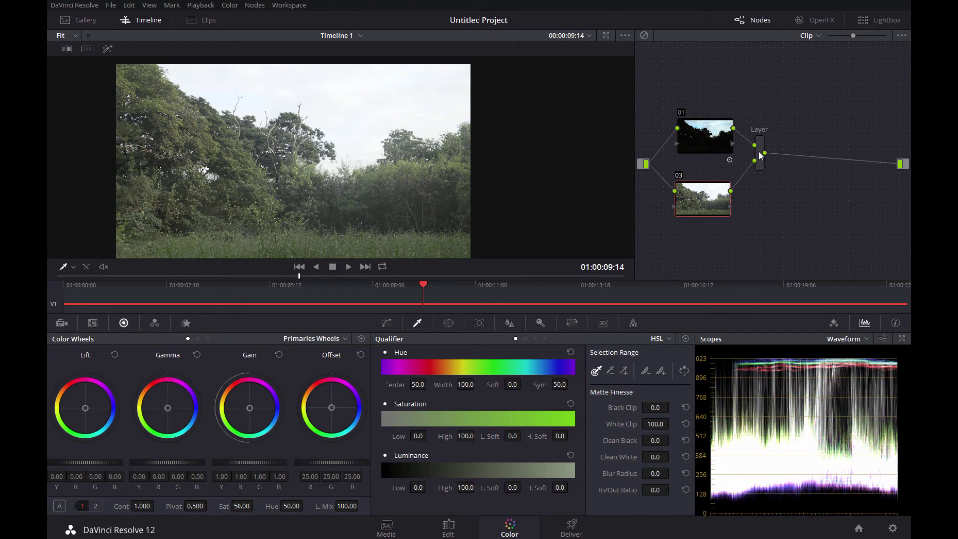
Arrange nodes 01 and 03 neatly in line ahead of the Layer mixer
drag(727, 133, 713, 123)
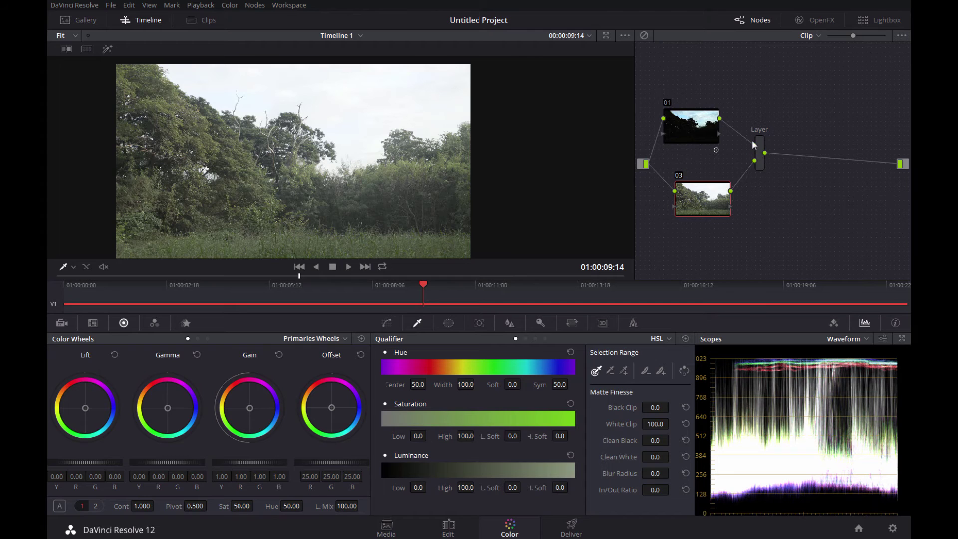
drag(713, 201, 704, 198)
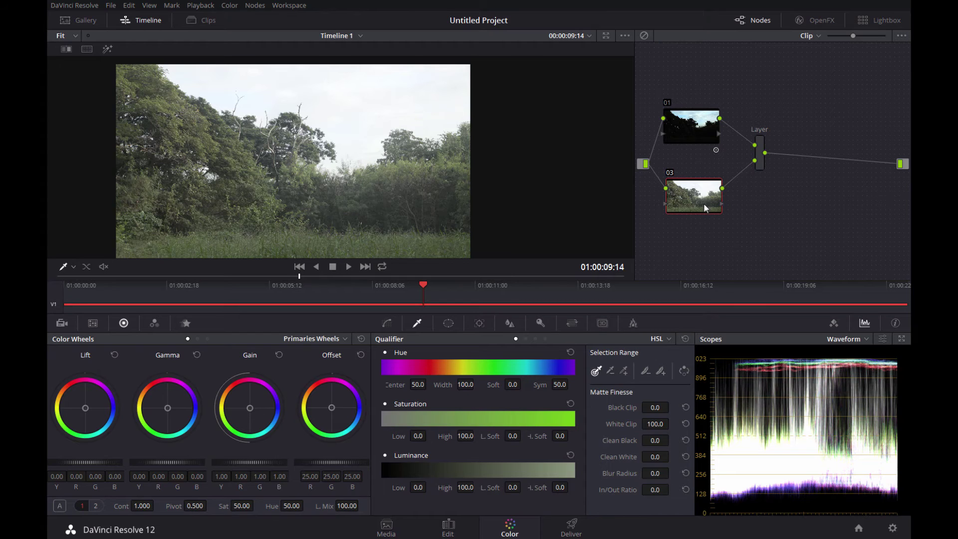
drag(685, 189, 689, 193)
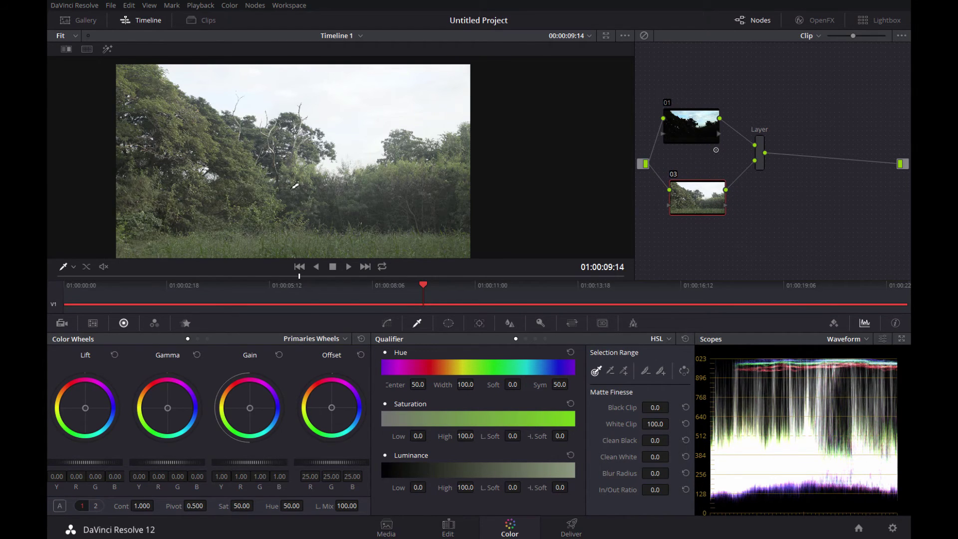
drag(712, 191, 714, 191)
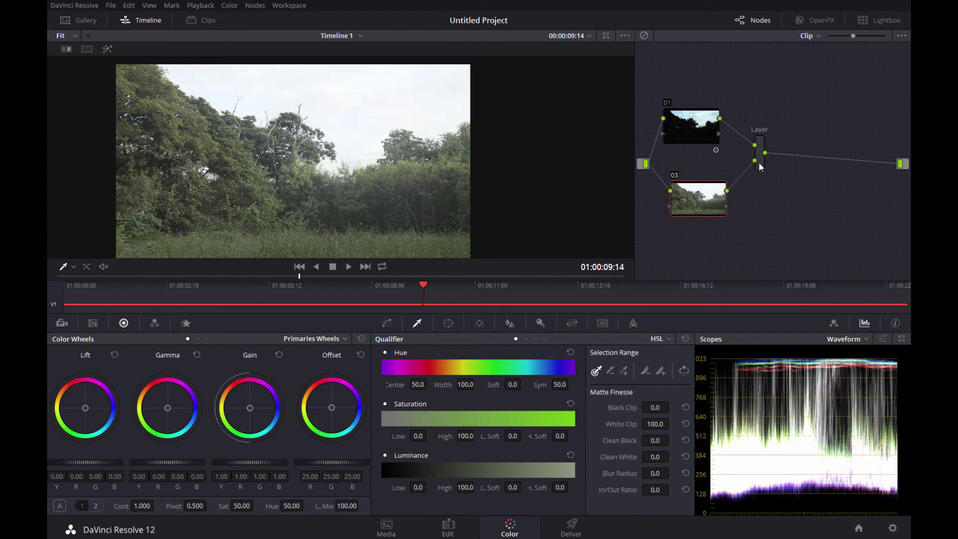
drag(679, 132, 686, 134)
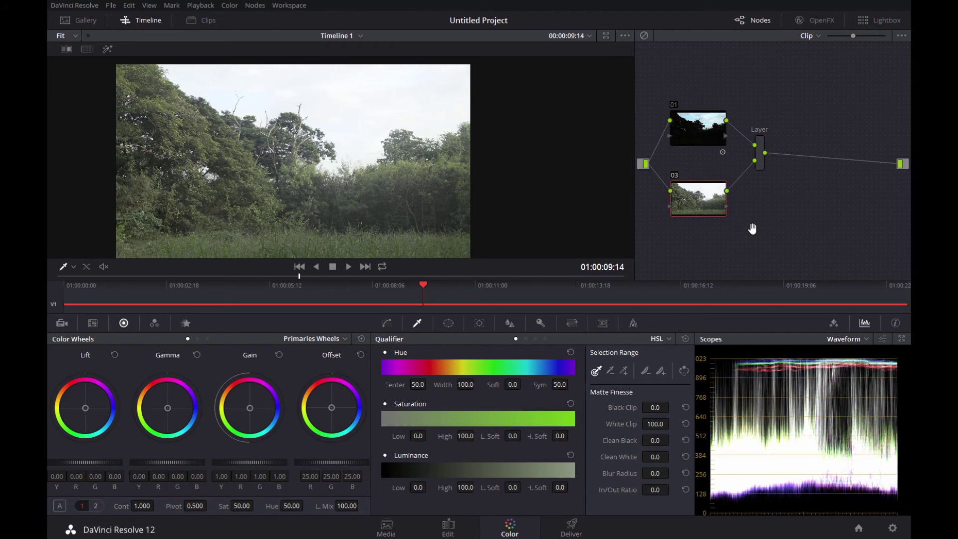
drag(695, 194, 696, 188)
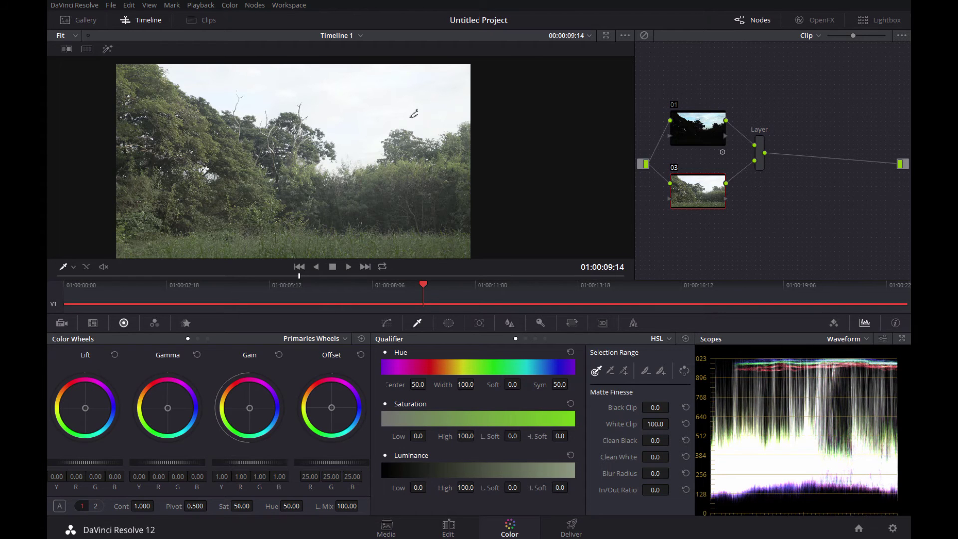
Switch node 03's qualifier to LUM and sample the trees for a 49.2–60.2 range
click(243, 70)
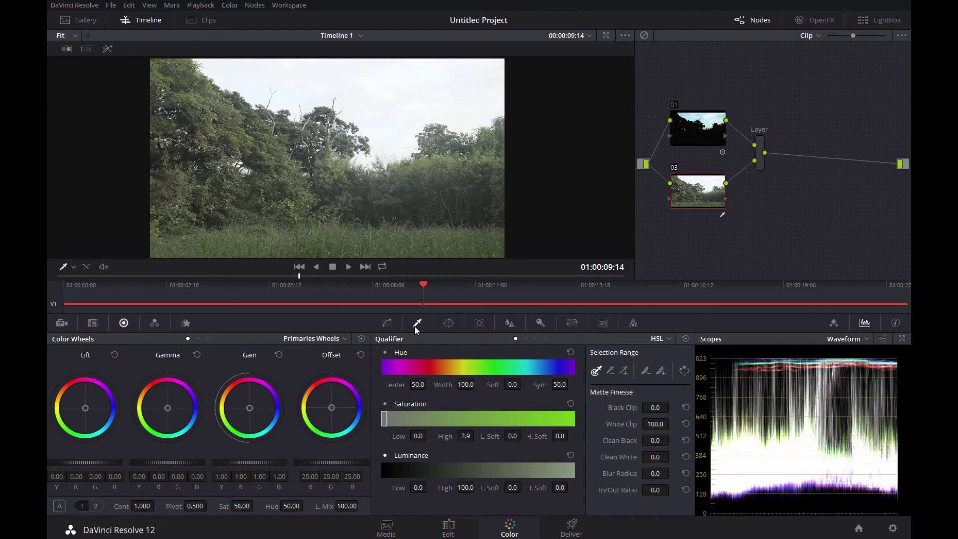
click(664, 342)
click(688, 373)
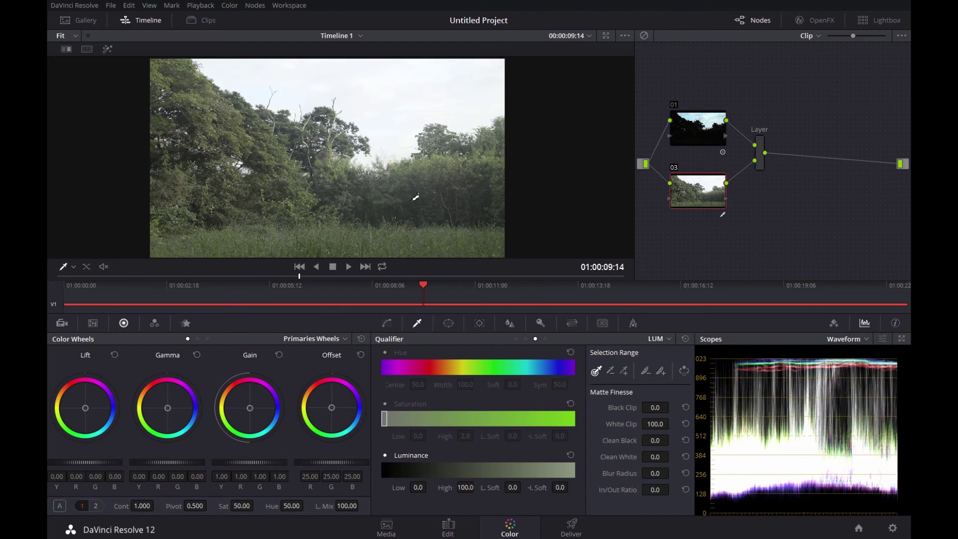
click(415, 208)
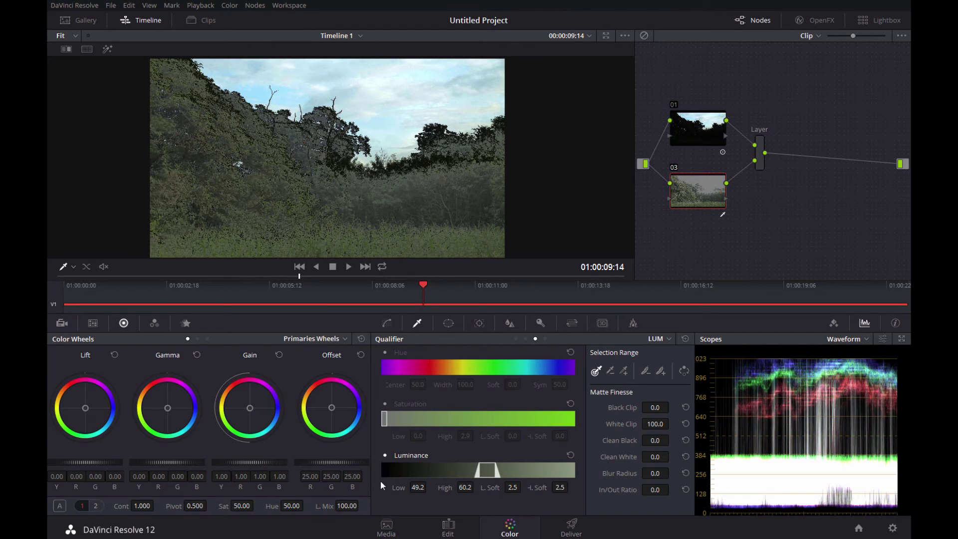
Set node 03's Luminance Low to 0.0 and its low softness to 0.0
drag(418, 487, 433, 490)
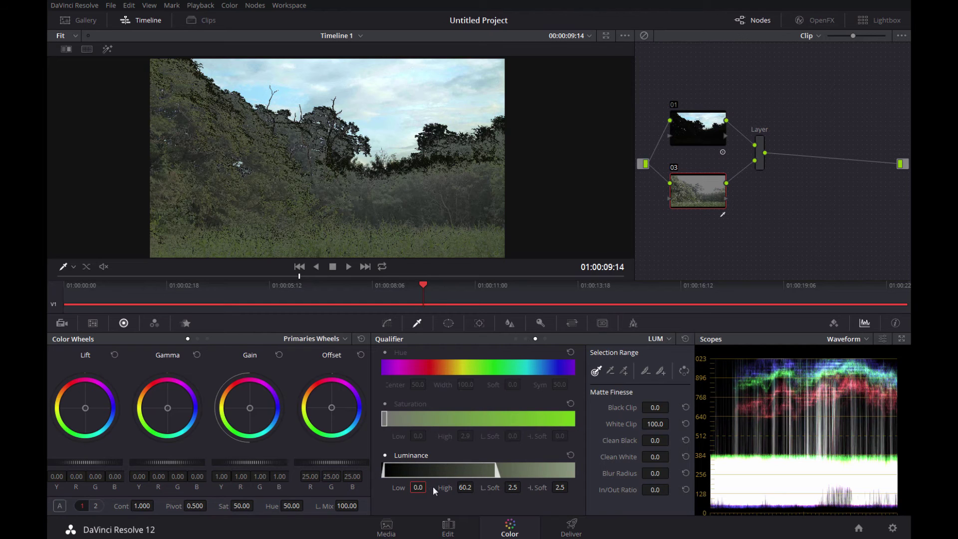
drag(511, 489, 417, 486)
click(417, 487)
Zoom in on the tree-line and toggle the highlight to check the 0.0–60.2 luminance matte
key(shift+h)
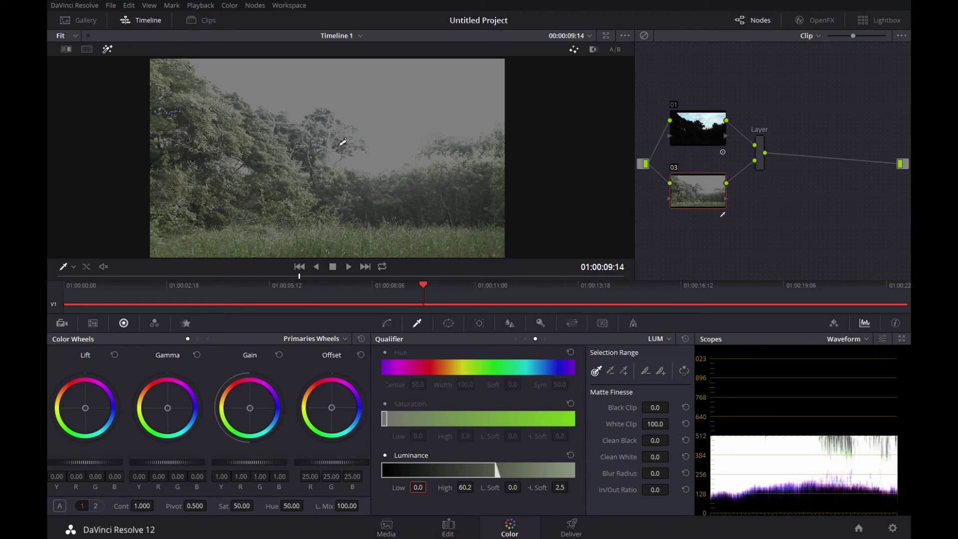
scroll(353, 150, up, 3)
scroll(356, 160, down, 3)
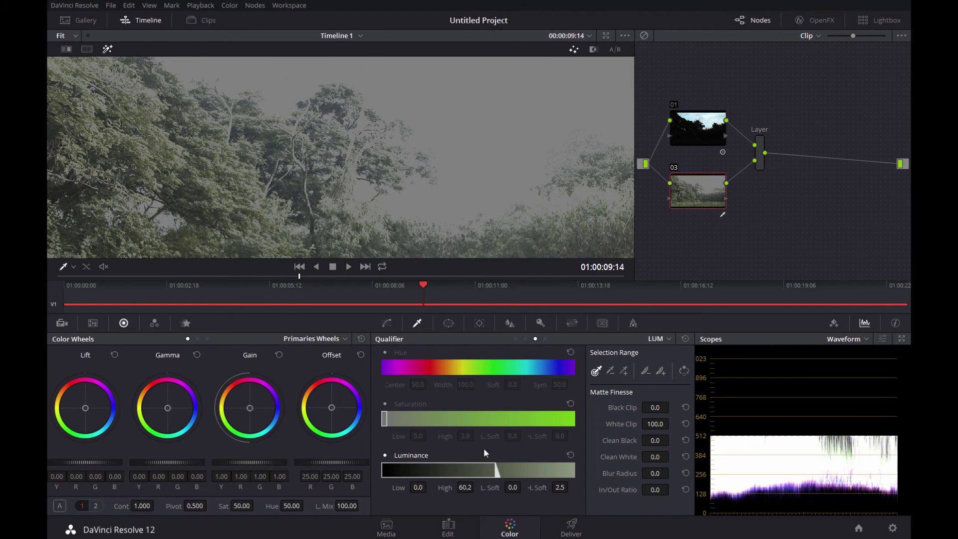
scroll(432, 212, down, 2)
scroll(432, 210, down, 1)
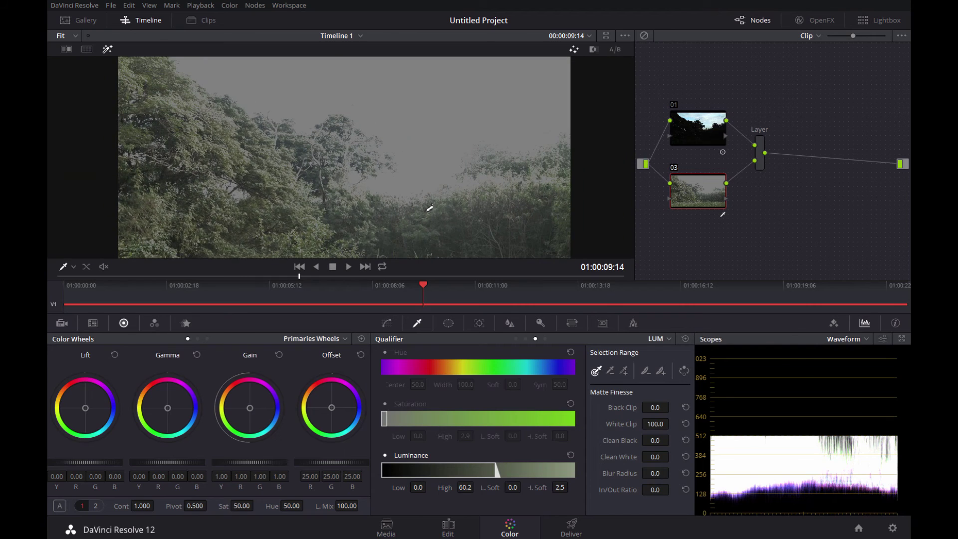
key(shift+h)
scroll(229, 191, up, 2)
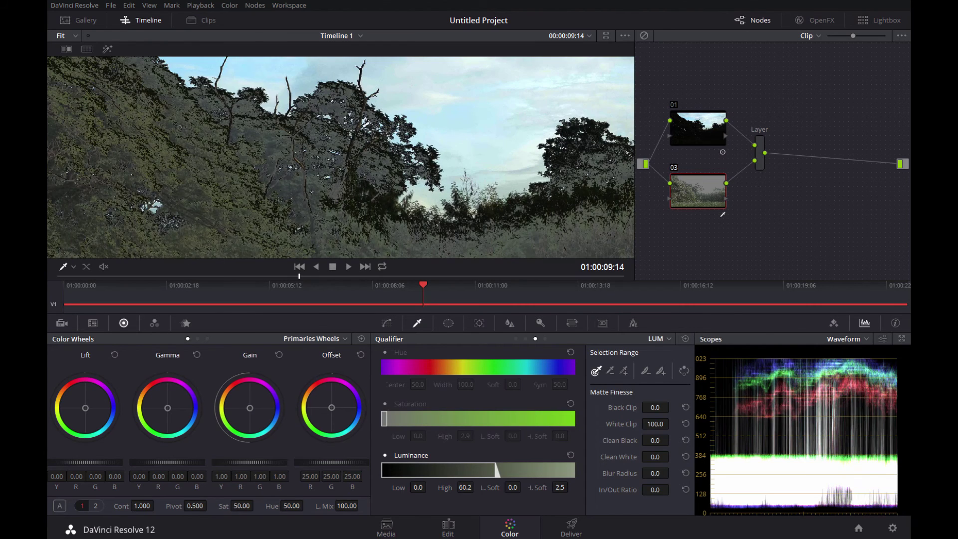
key(shift+h)
key(shift+h)
key(shift+h)
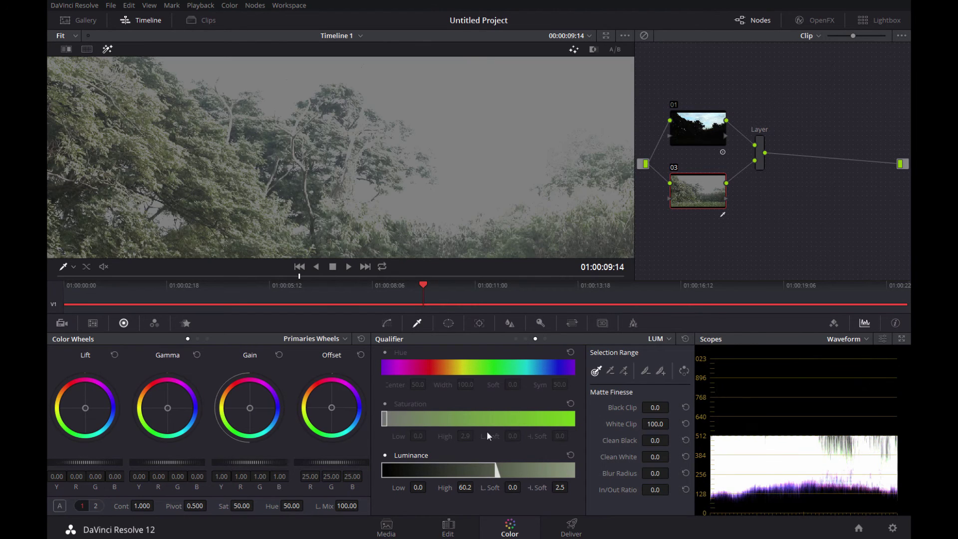
Set Luminance High to 71.6 and raise the high softness to 3.9 while viewing the matte
drag(471, 492, 476, 486)
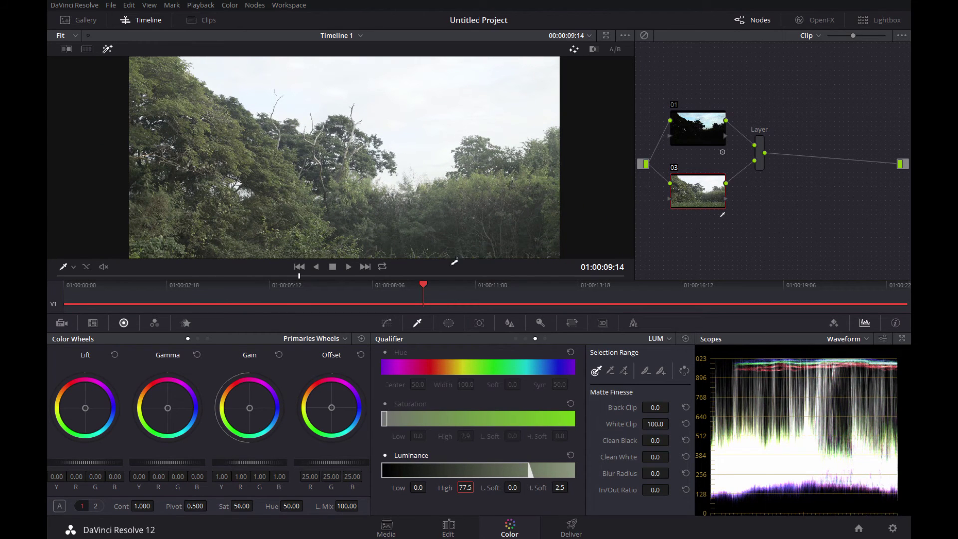
text(73)
key(Return)
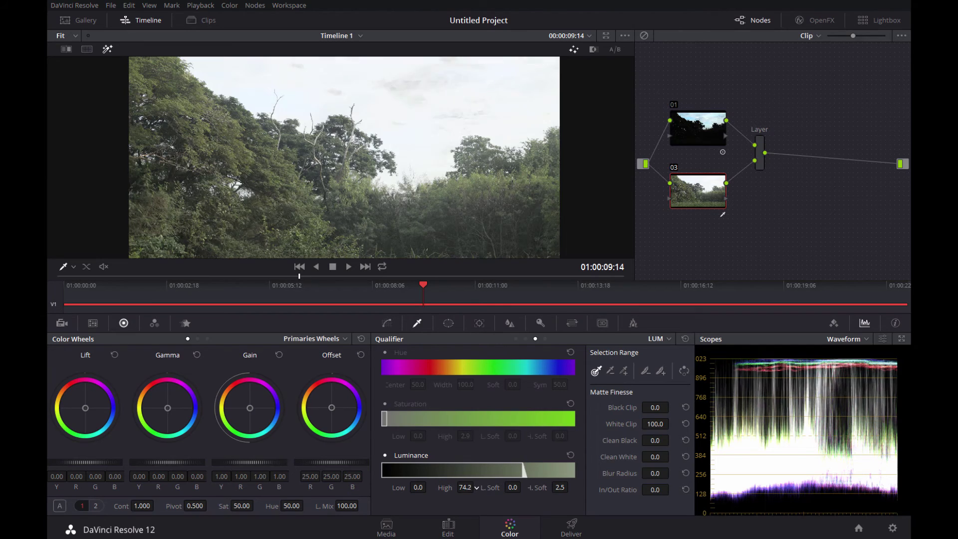
key(shift+h)
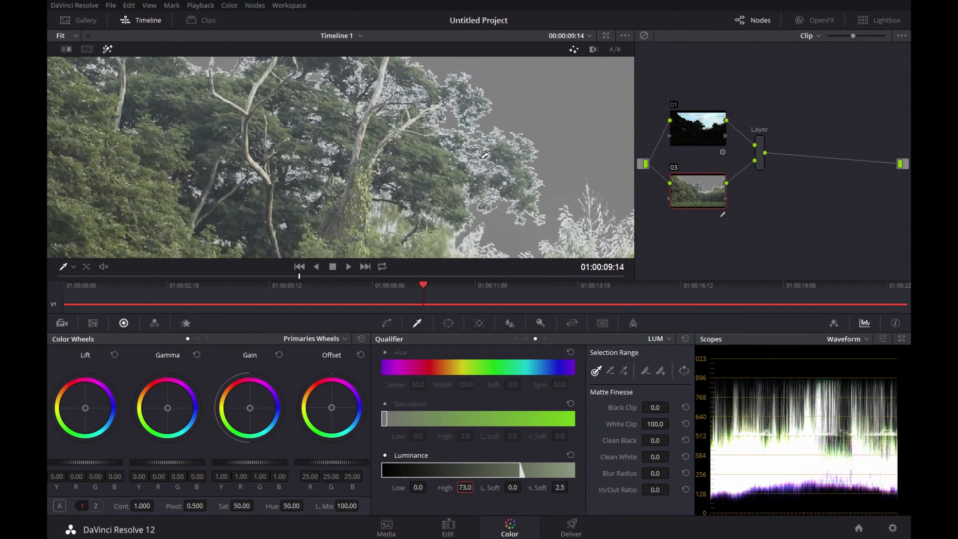
drag(465, 487, 475, 488)
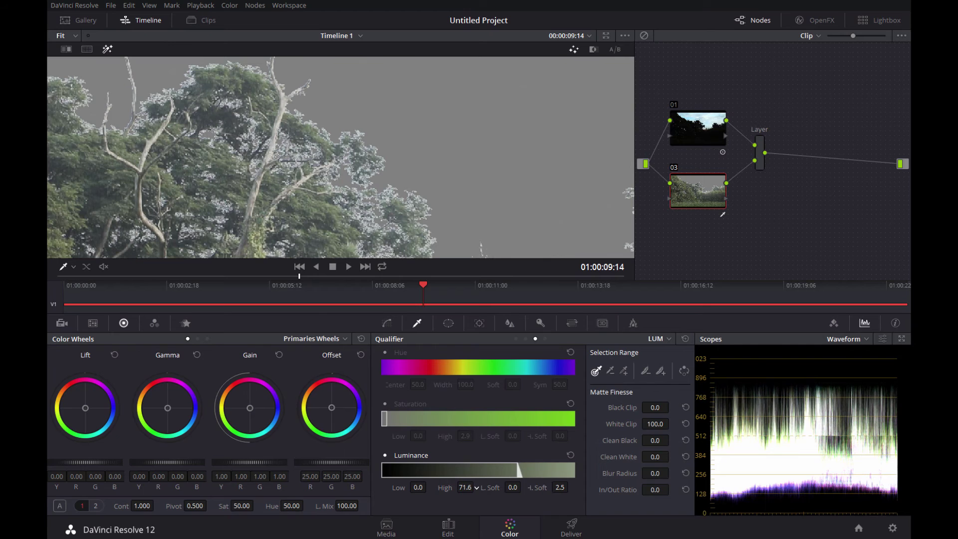
click(475, 487)
drag(560, 490, 574, 485)
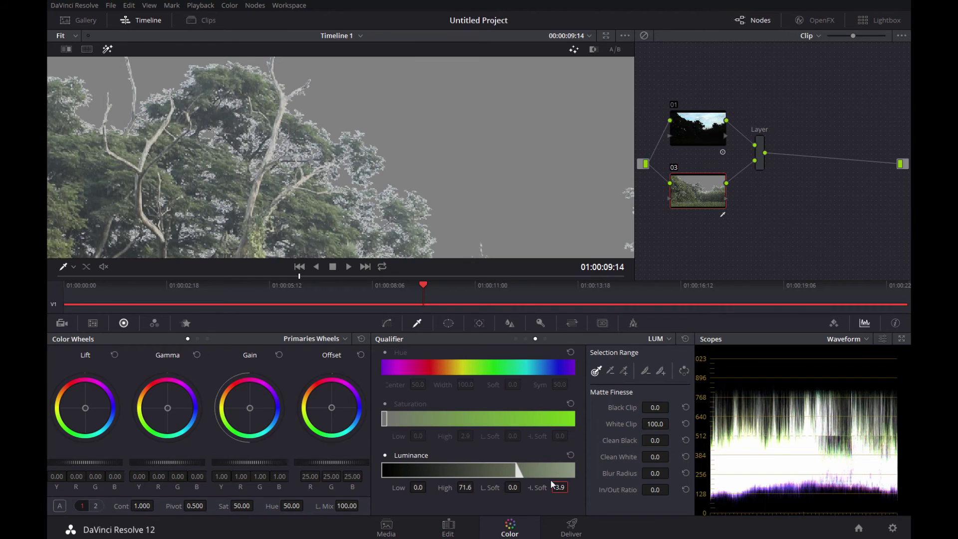
Set high softness 2.9, Blur Radius 5.0 and In/Out Ratio -9.2, then view the full-colour grade
drag(564, 492, 574, 487)
mouse_move(657, 492)
mouse_down()
mouse_move(647, 492)
mouse_move(672, 490)
mouse_move(662, 471)
mouse_move(673, 489)
mouse_move(672, 468)
mouse_up()
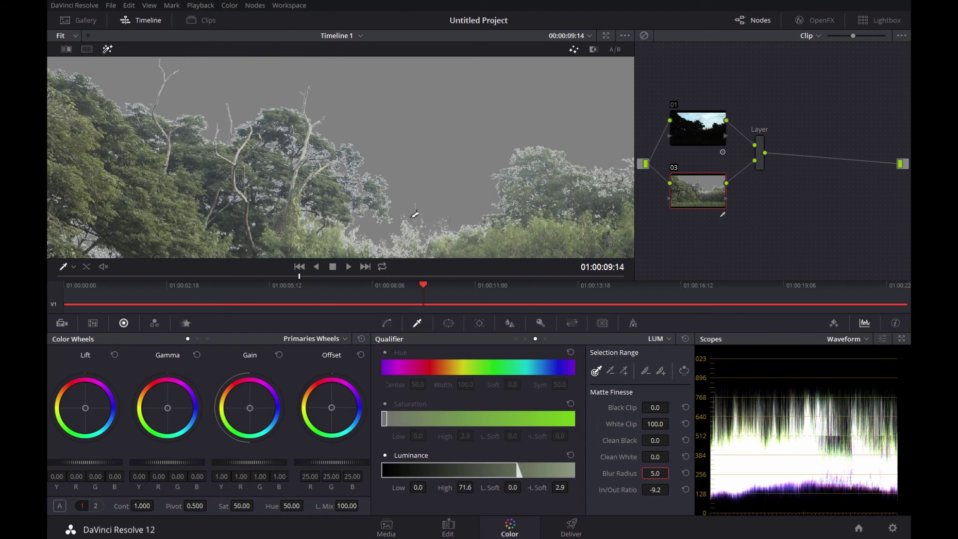
key(shift+h)
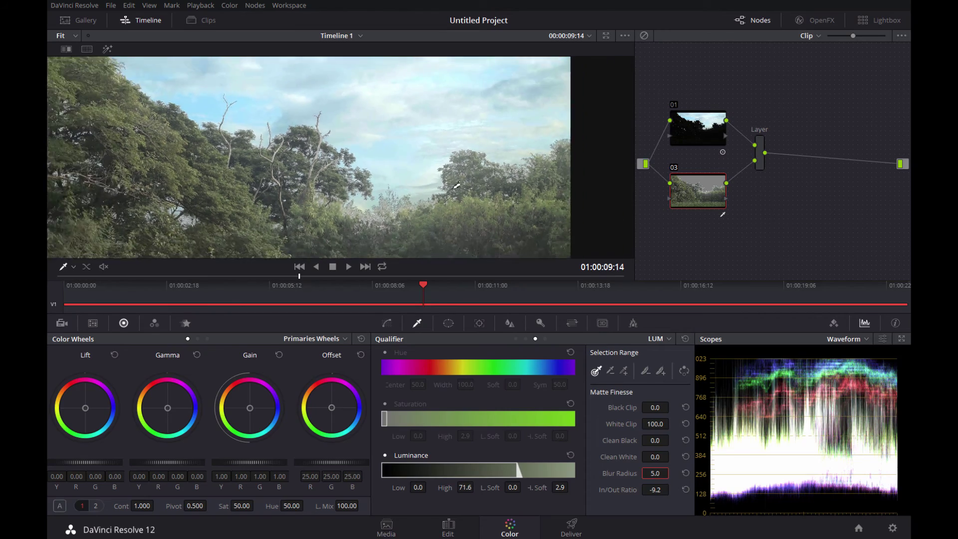
scroll(455, 189, down, 2)
scroll(439, 187, up, 2)
scroll(419, 185, up, 2)
scroll(393, 180, up, 2)
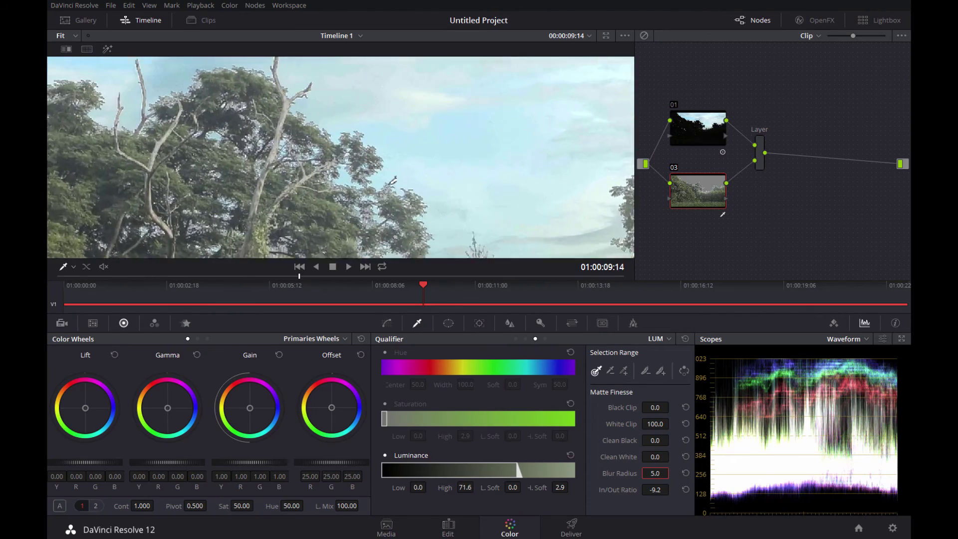
scroll(397, 182, down, 2)
scroll(405, 187, down, 2)
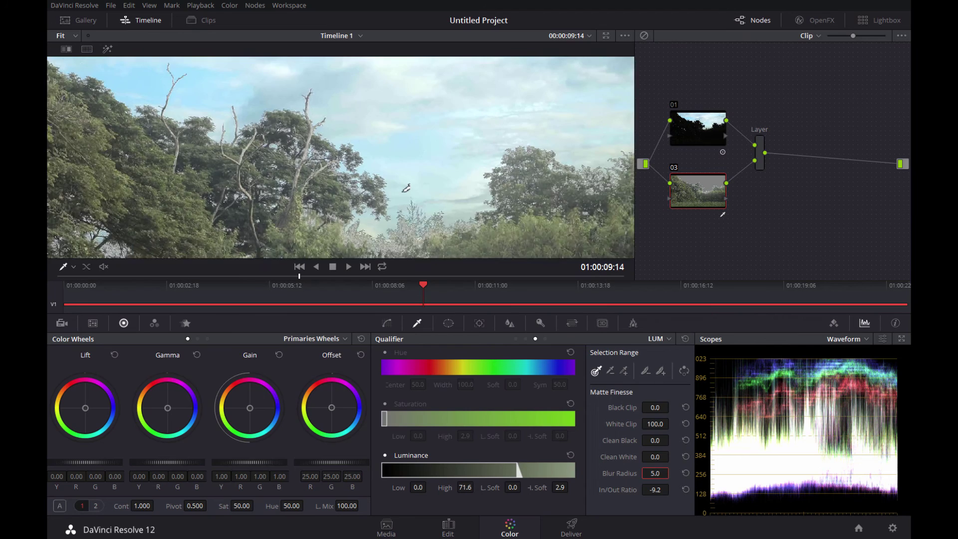
scroll(409, 186, down, 2)
scroll(424, 180, down, 2)
scroll(440, 172, down, 1)
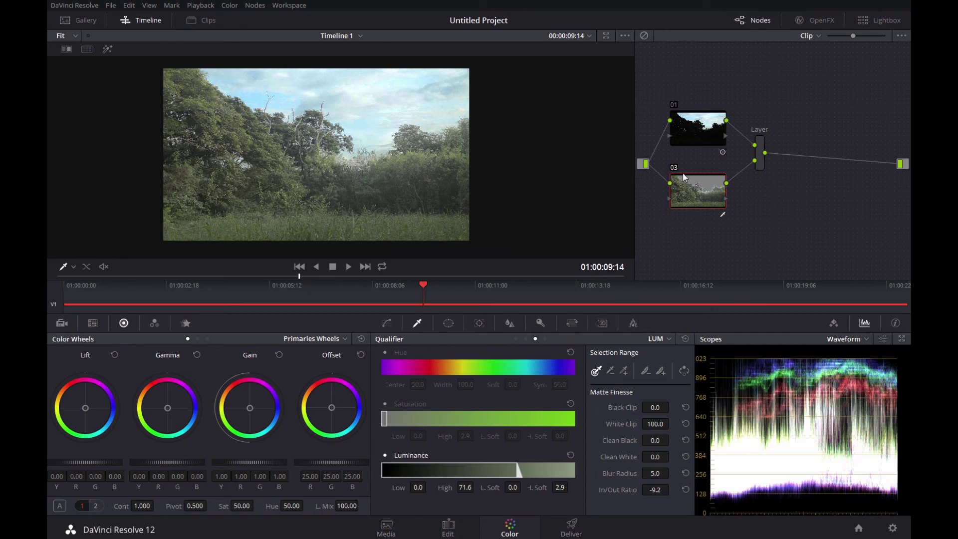
mouse_move(711, 177)
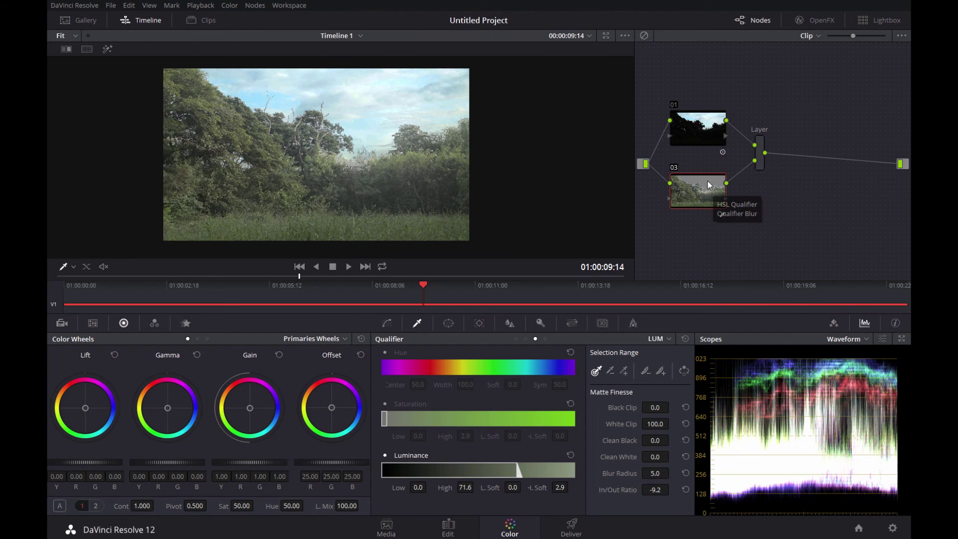
click(674, 113)
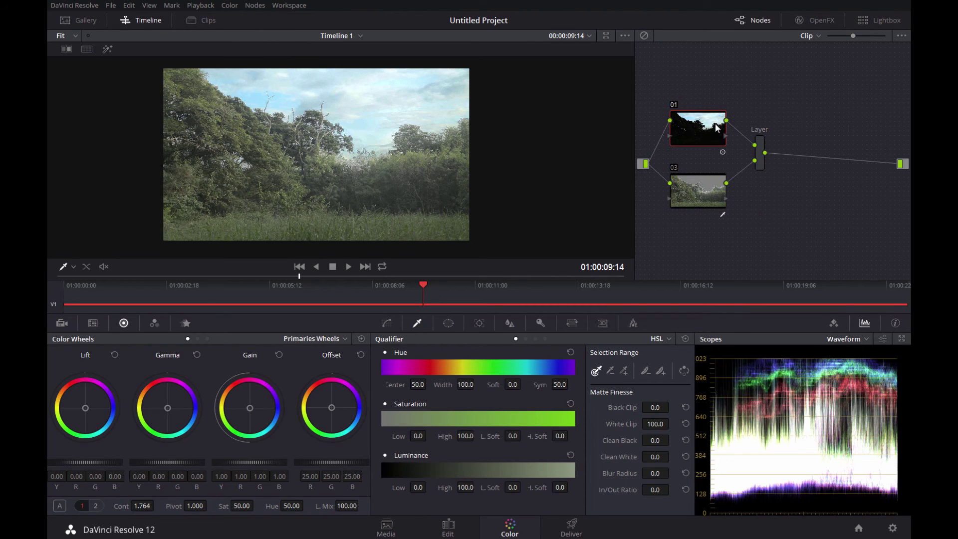
key(alt+f)
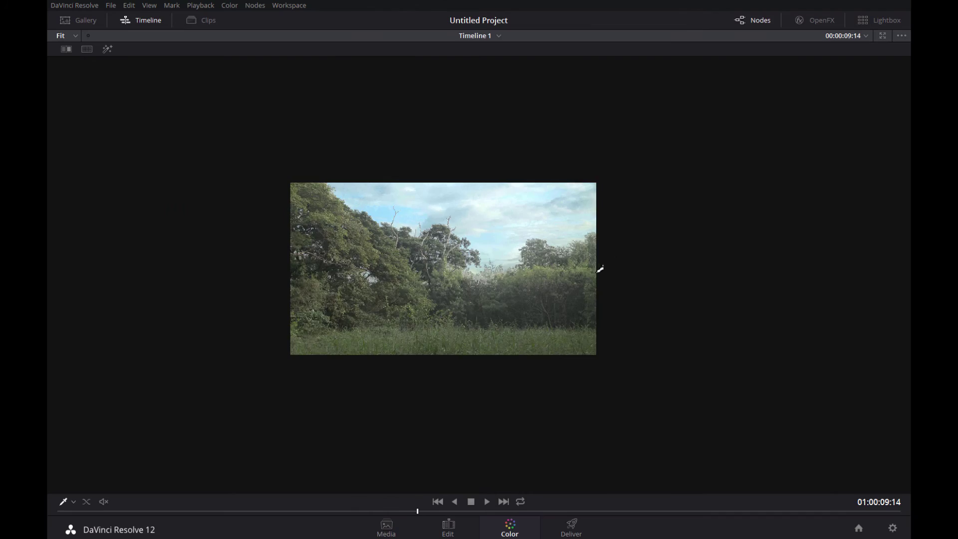
scroll(597, 276, down, 2)
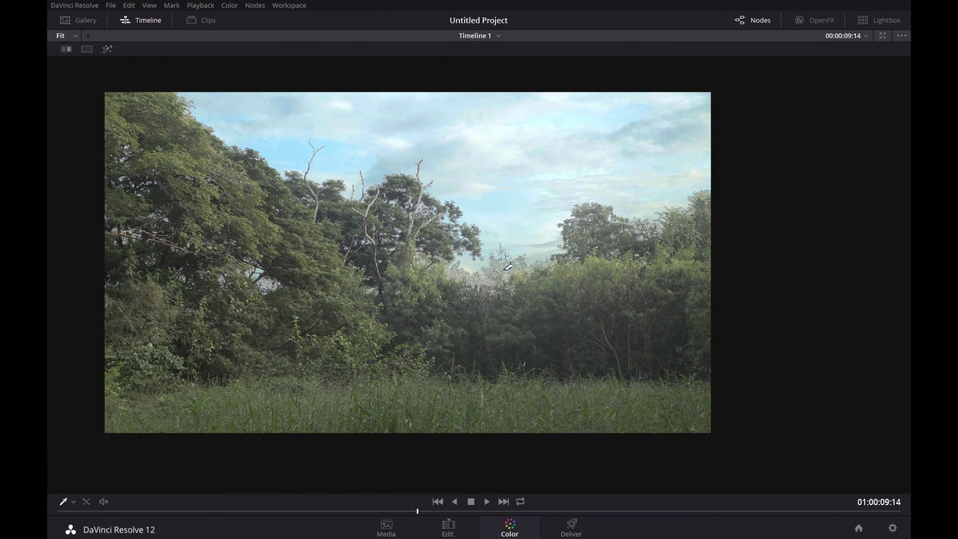
key(alt+f)
click(686, 190)
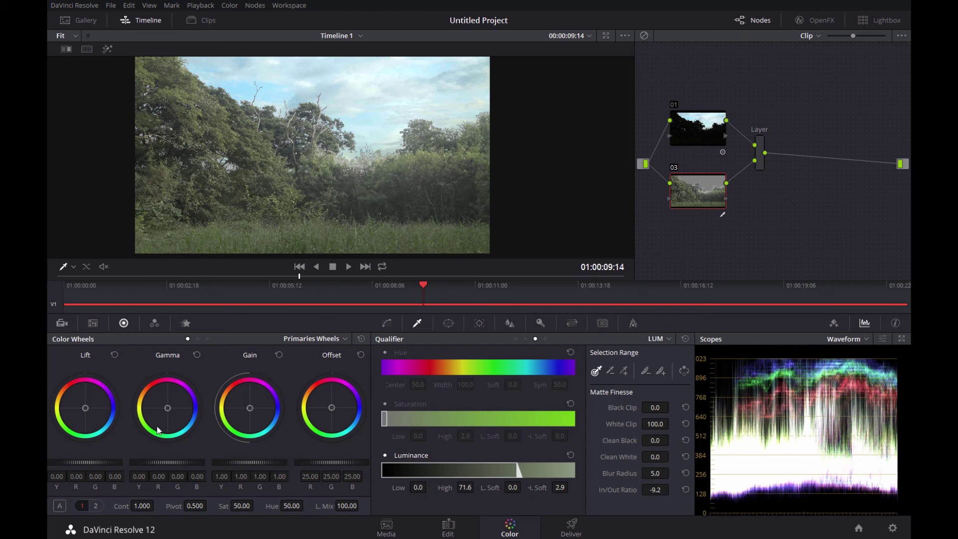
Lower node 03's Lift master wheel to -0.07 to darken the foliage shadows
mouse_move(100, 460)
mouse_down()
mouse_move(79, 459)
mouse_move(110, 456)
mouse_move(86, 460)
mouse_up()
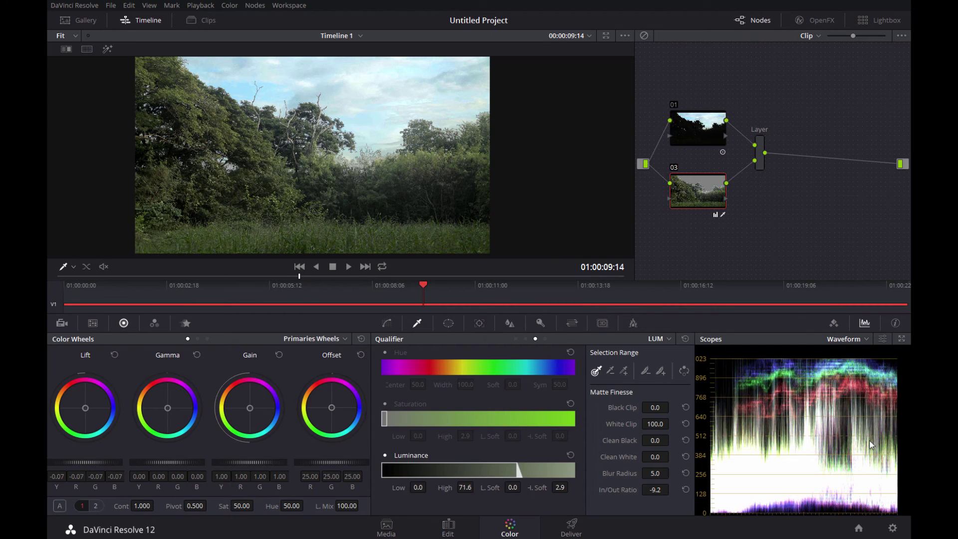
scroll(405, 174, up, 1)
scroll(405, 174, up, 2)
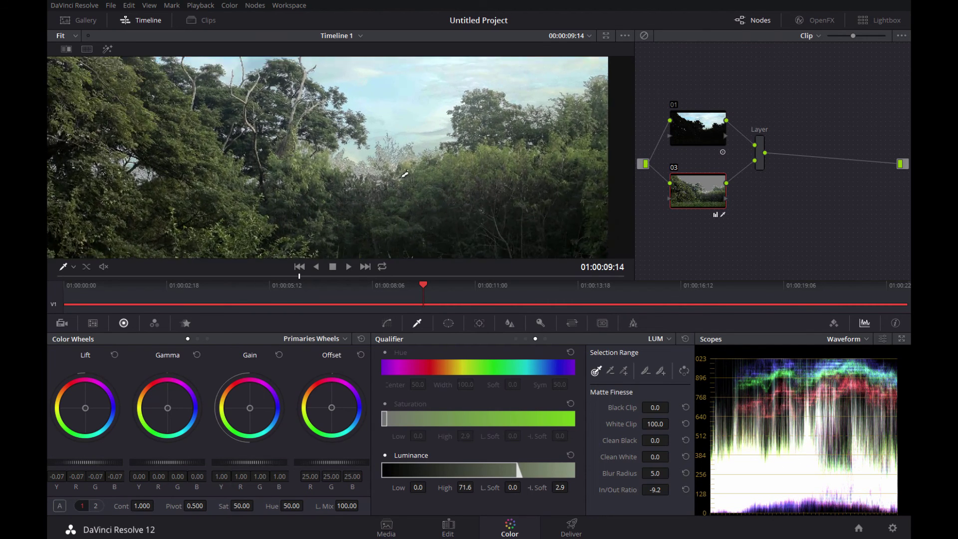
scroll(405, 175, up, 3)
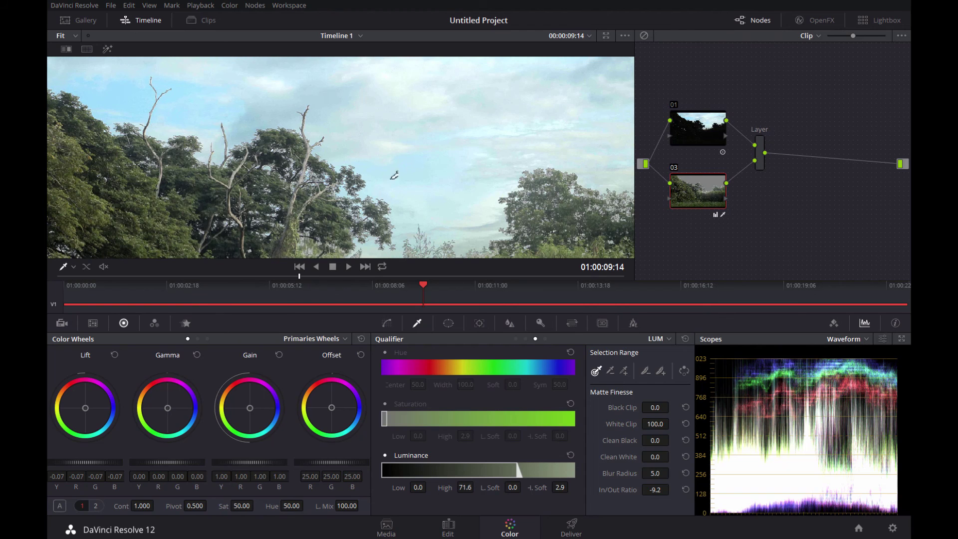
scroll(427, 194, down, 1)
scroll(427, 192, down, 2)
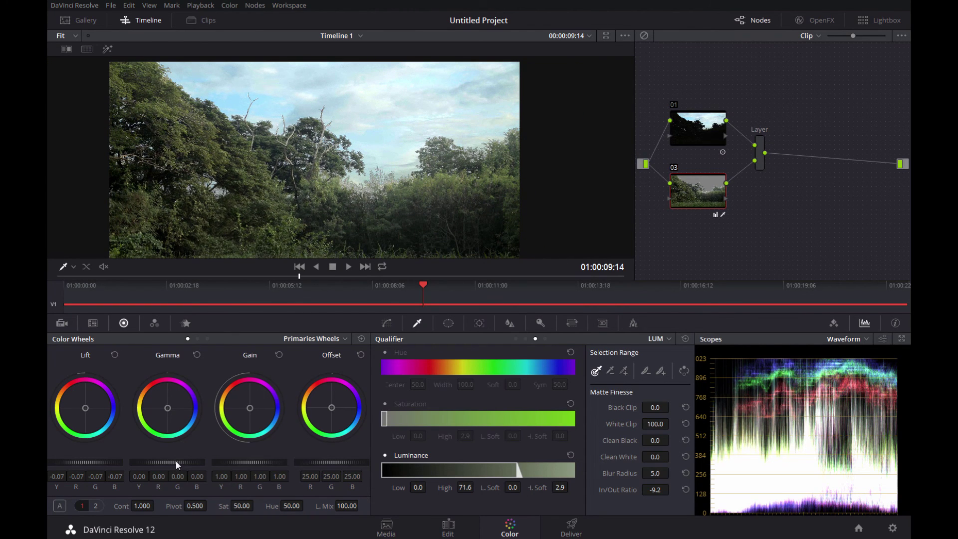
Lower the Gamma master wheel to -0.03 and show the graded clip in the enlarged viewer
drag(162, 462, 155, 462)
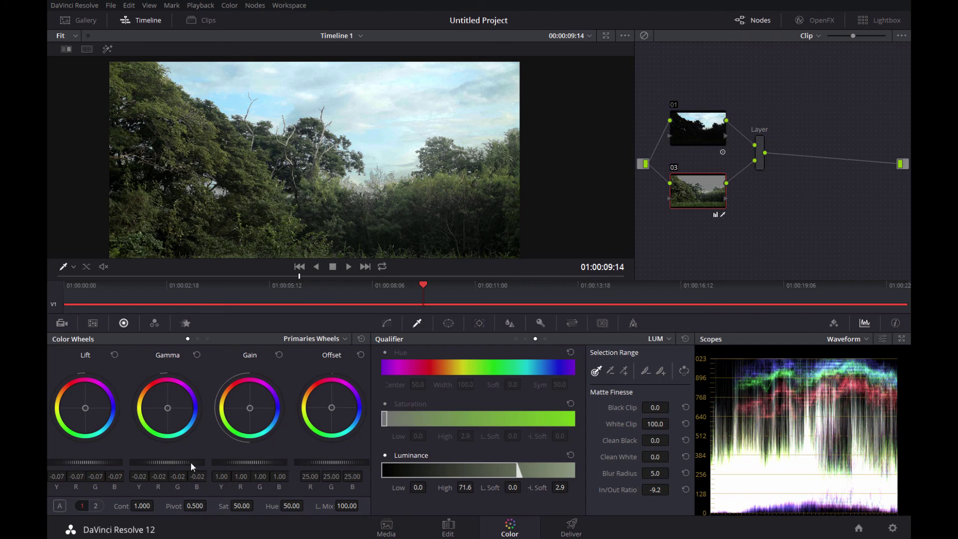
scroll(404, 141, up, 3)
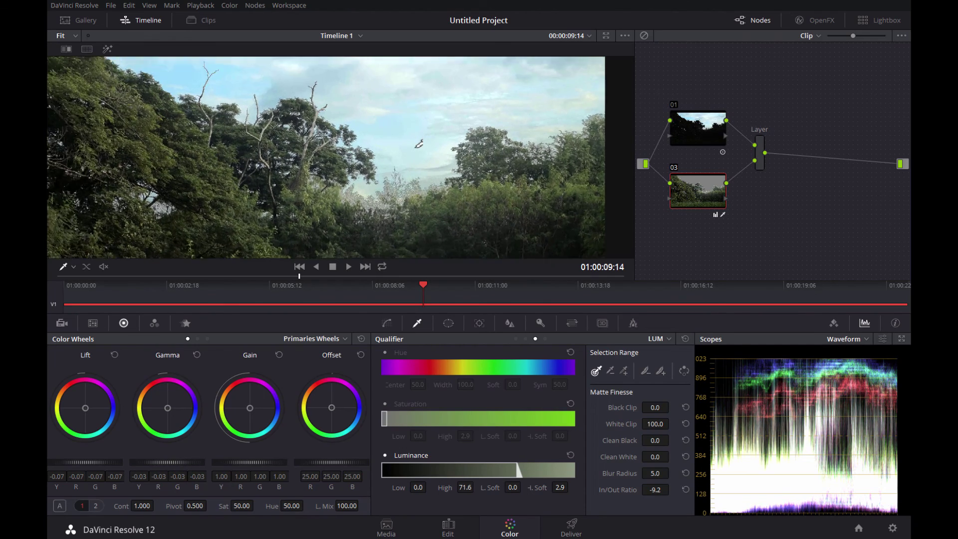
scroll(419, 144, up, 2)
key(alt+f)
scroll(464, 205, up, 1)
scroll(481, 227, up, 2)
scroll(418, 255, up, 2)
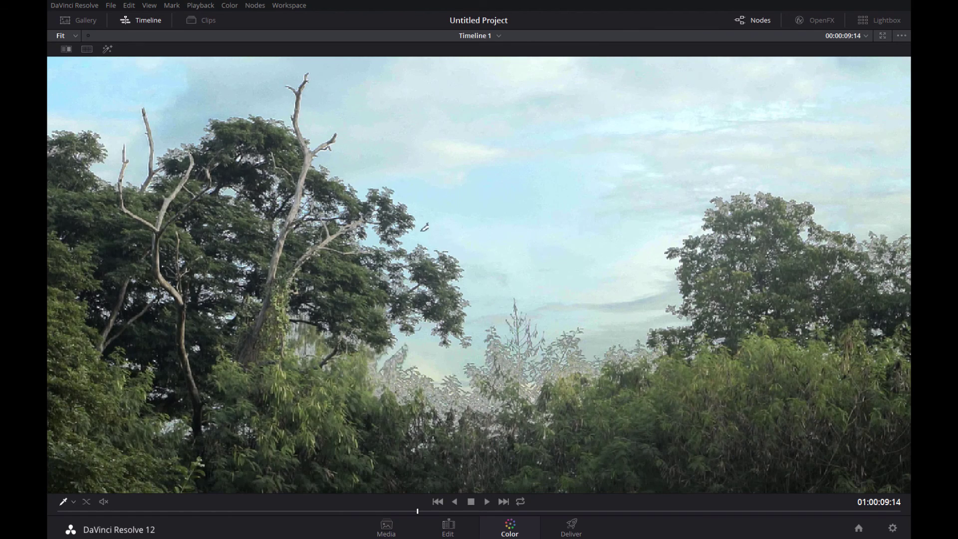
Bypass and restore the grade to compare with the original, then exit the enhanced viewer
scroll(424, 234, down, 1)
key(shift+d)
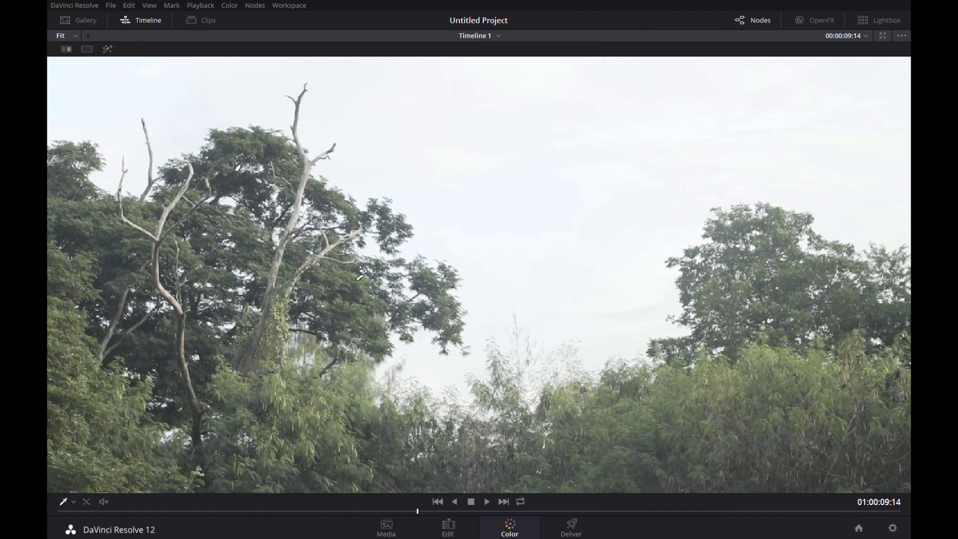
key(shift+d)
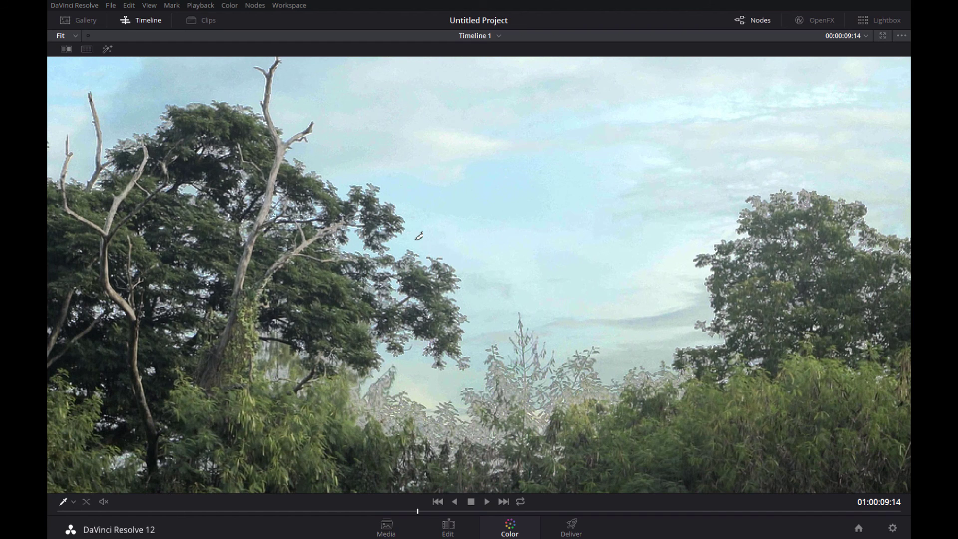
key(alt+f)
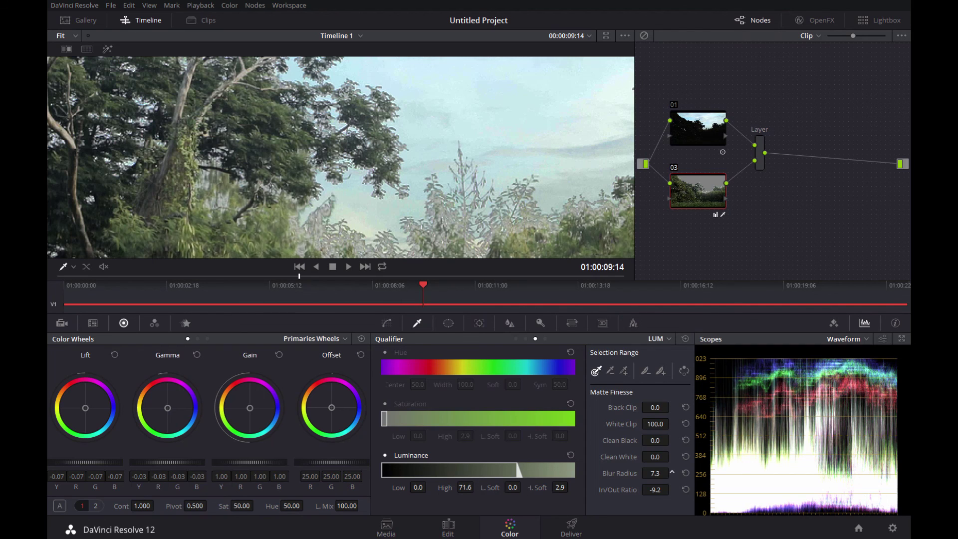
Raise the matte Blur Radius to 25.3 and view the clip full-page
drag(672, 472, 672, 472)
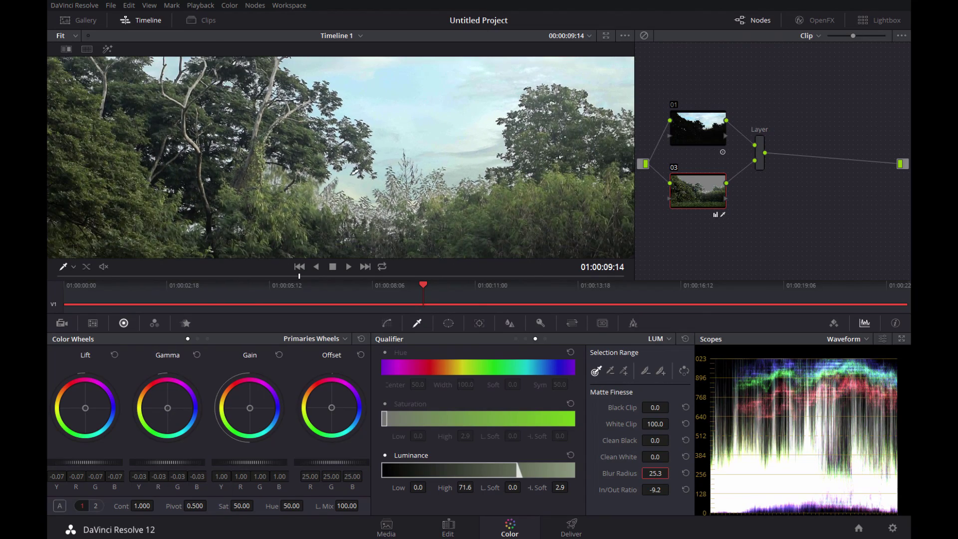
key(alt+f)
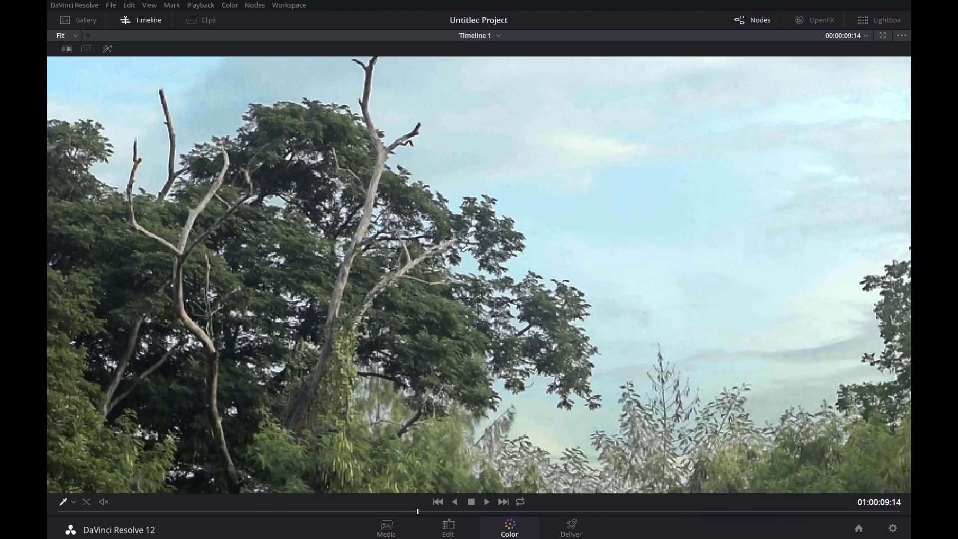
right_click(461, 251)
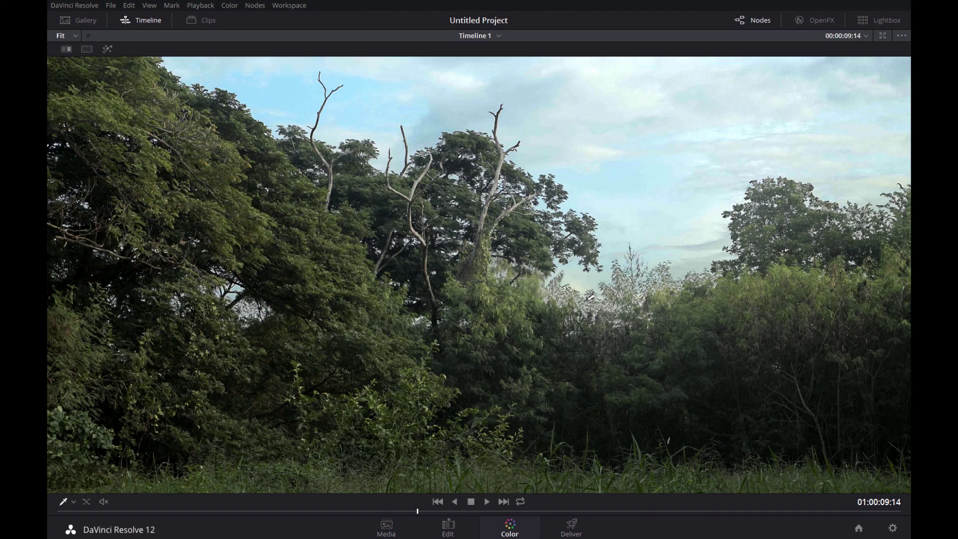
key(shift+d)
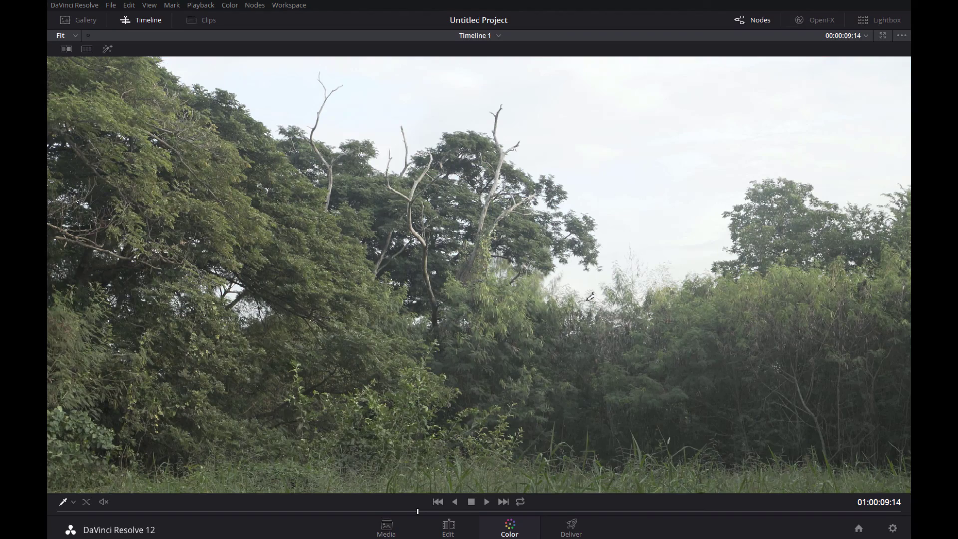
key(shift+d)
key(shift+d)
key(shift+d)
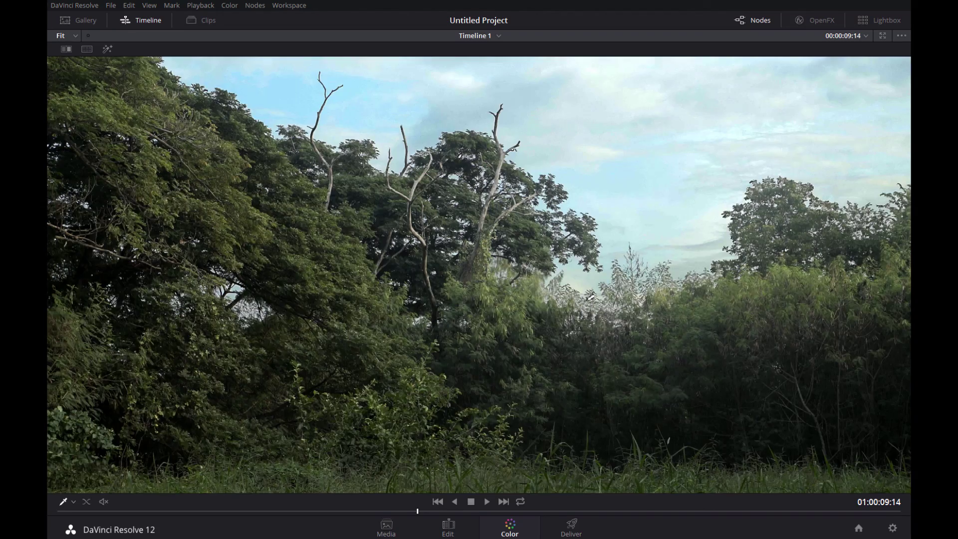